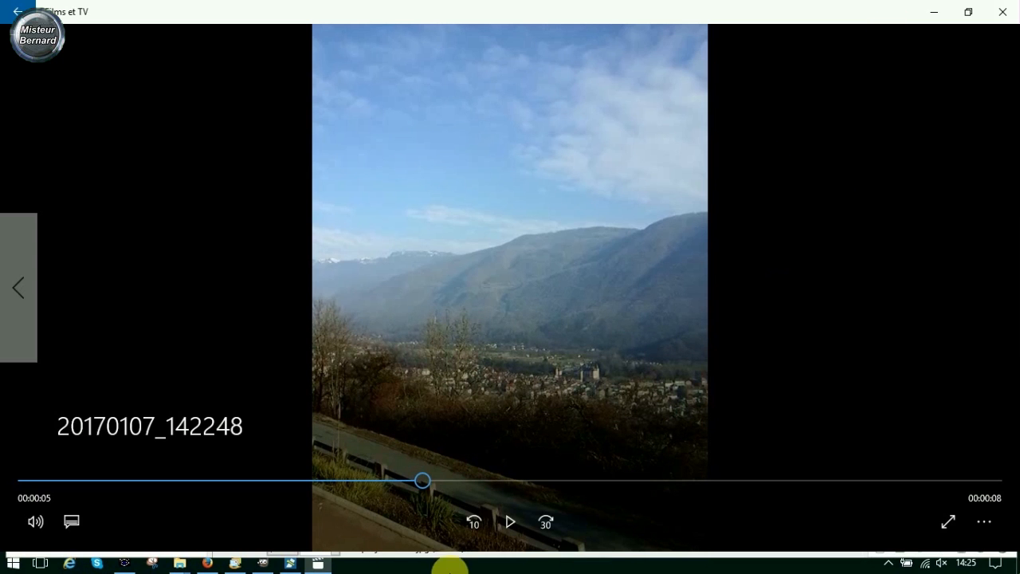
- Switch to Vidéo deluxe Premium, copy the 20170107_142248.mp4 clip from track 1 and place the copy at the start of track 3
mouse_move(290, 568)
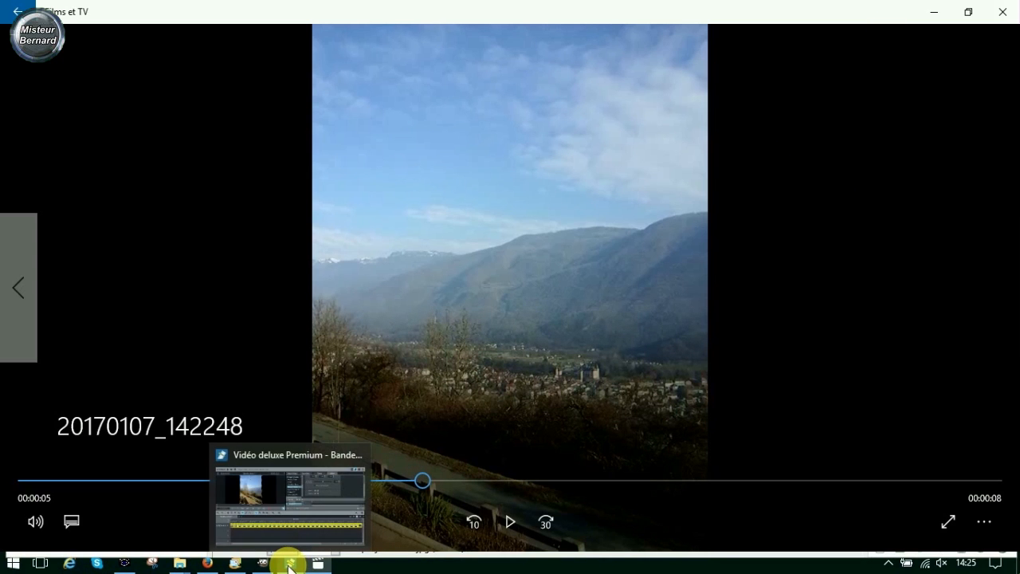
click(291, 565)
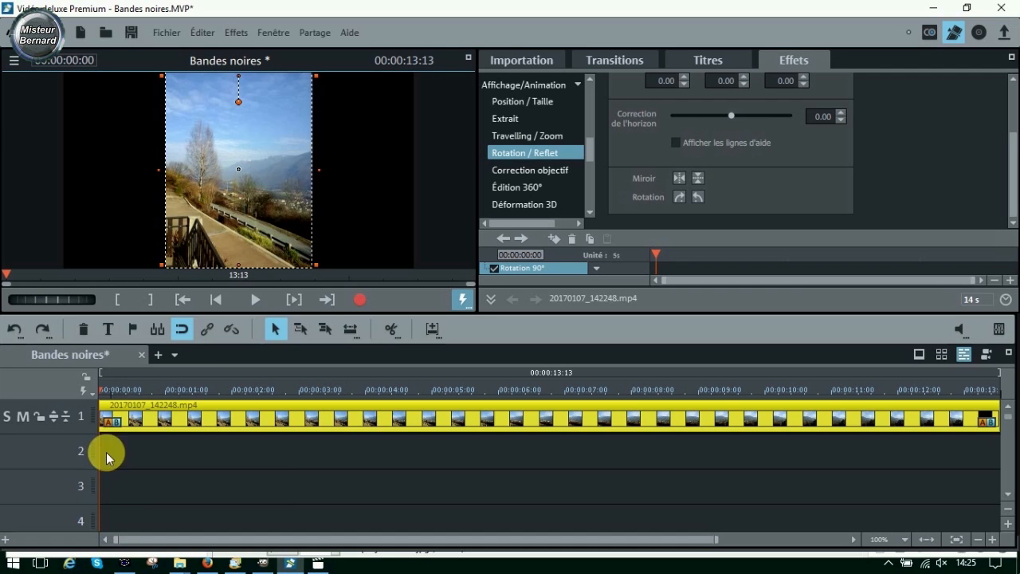
right_click(226, 422)
click(272, 322)
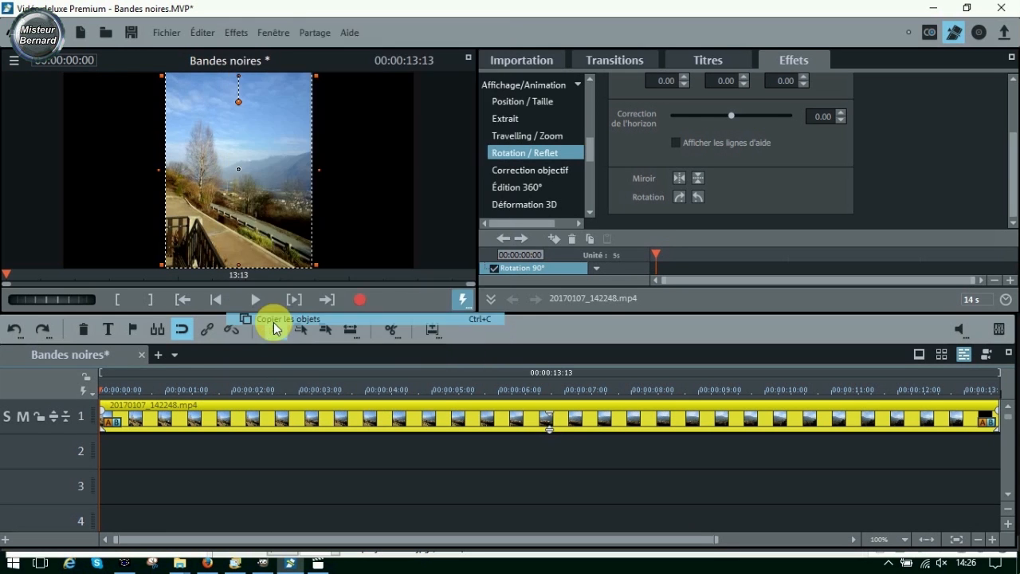
right_click(201, 476)
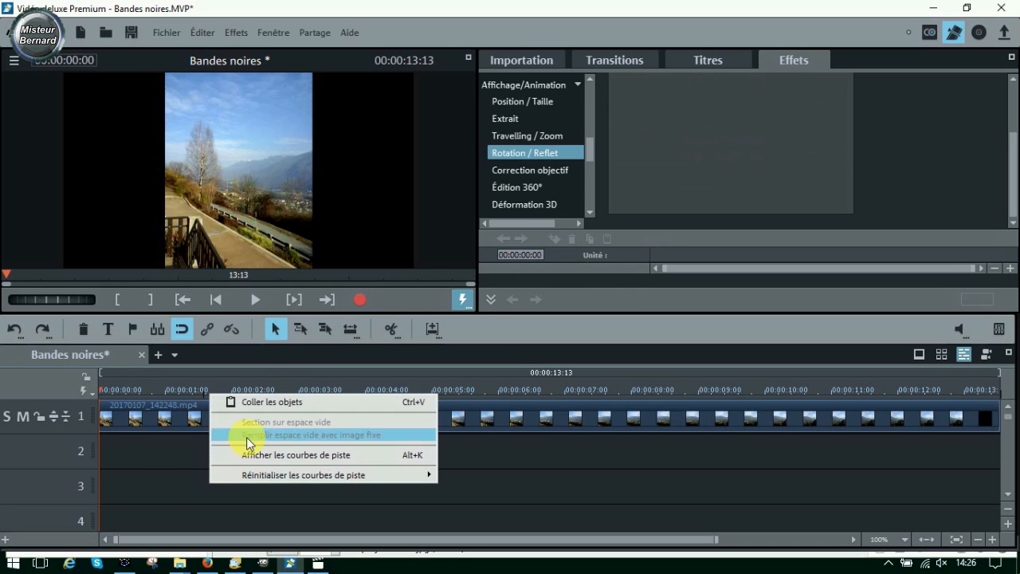
click(268, 403)
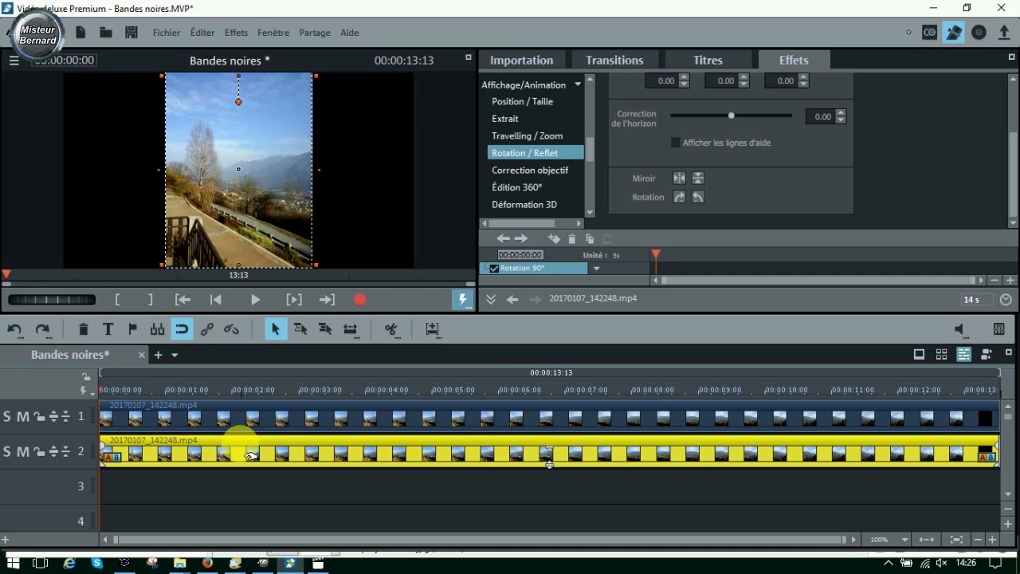
drag(249, 456, 239, 488)
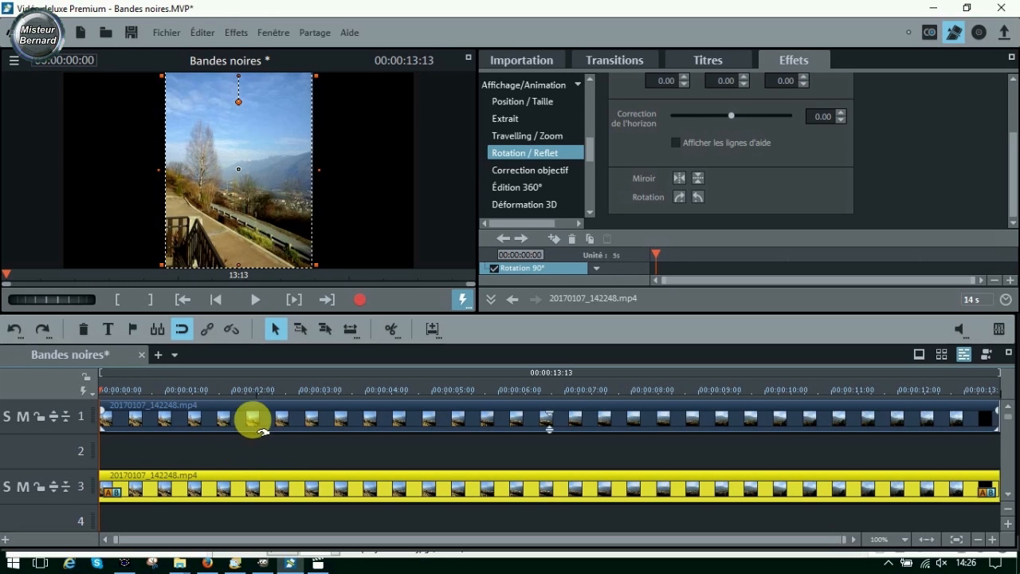
- Mute track 3 and show the position and size settings of the clip on track 1
click(25, 487)
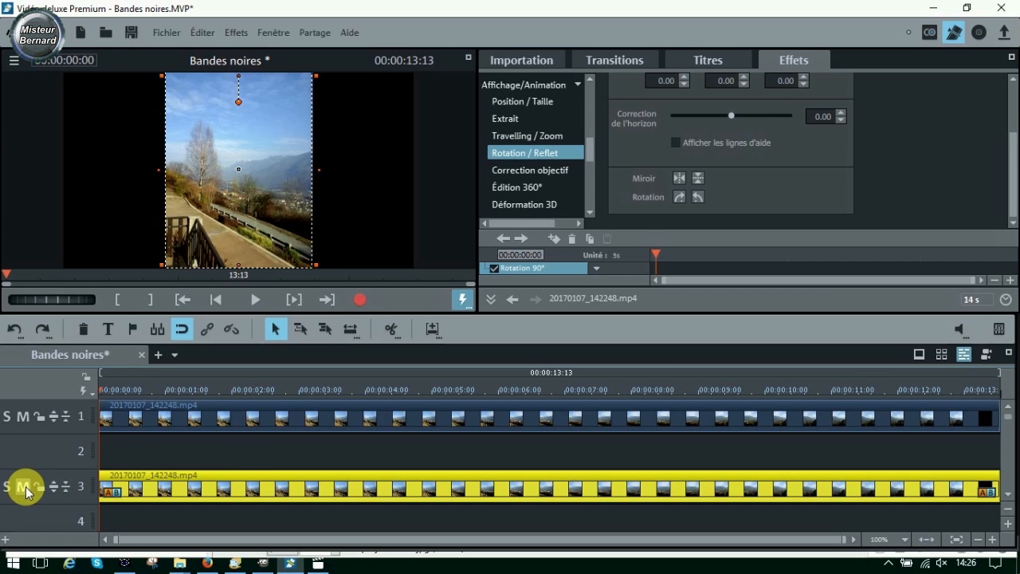
click(239, 410)
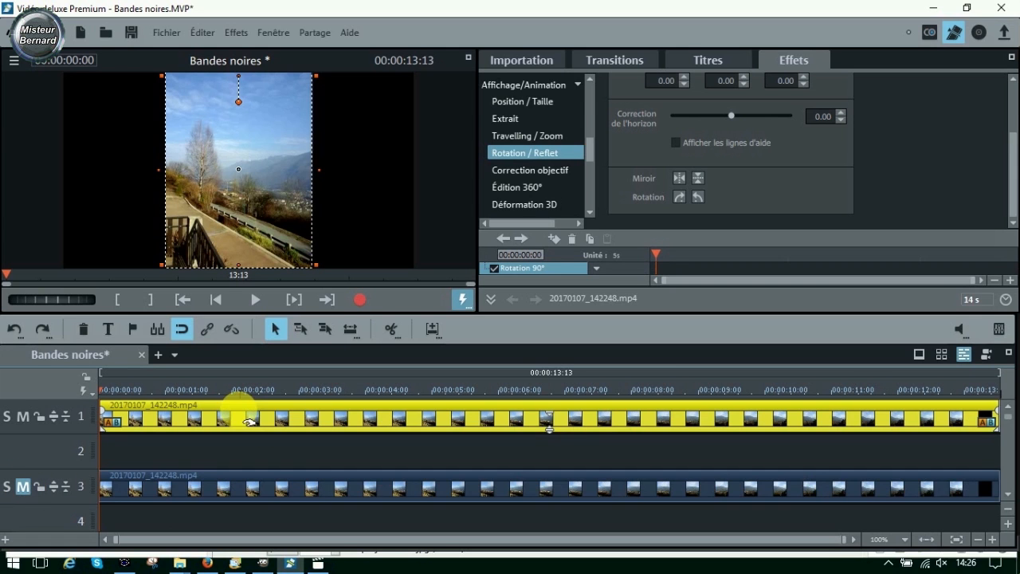
click(546, 103)
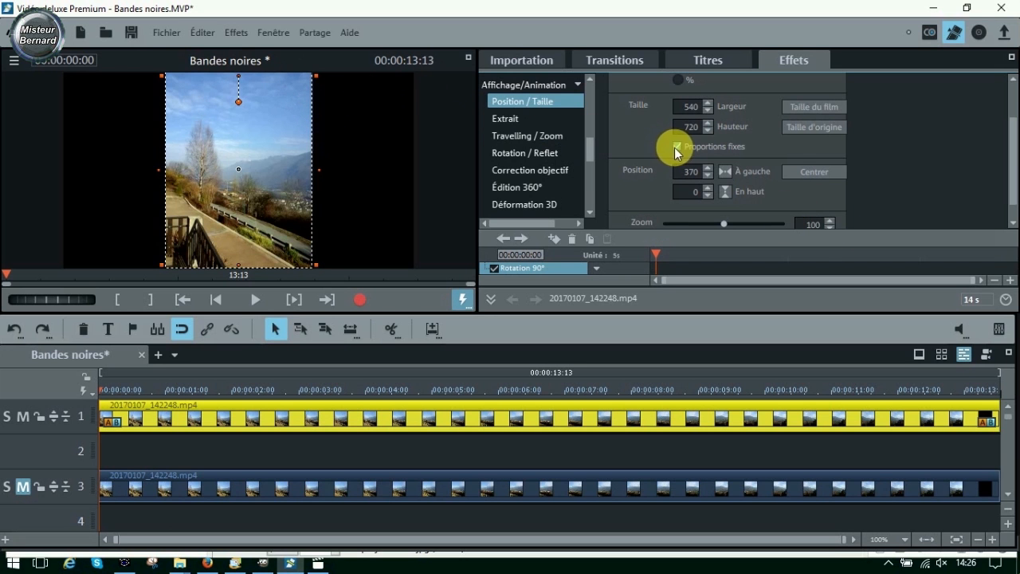
- Try enlarging the track 1 clip to a zoom of 121 with fixed proportions, and undo the enlargement
click(829, 221)
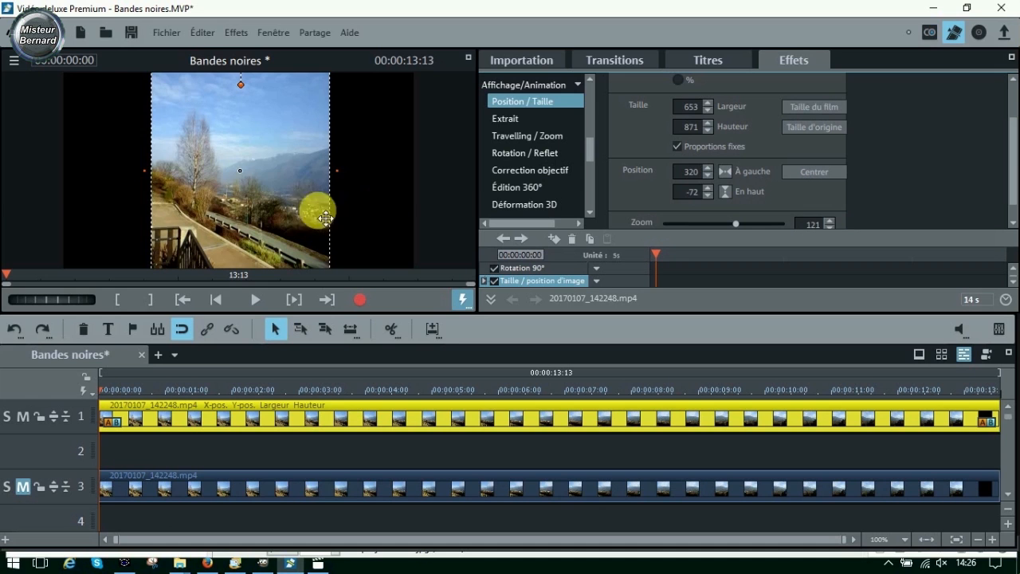
click(13, 329)
click(14, 329)
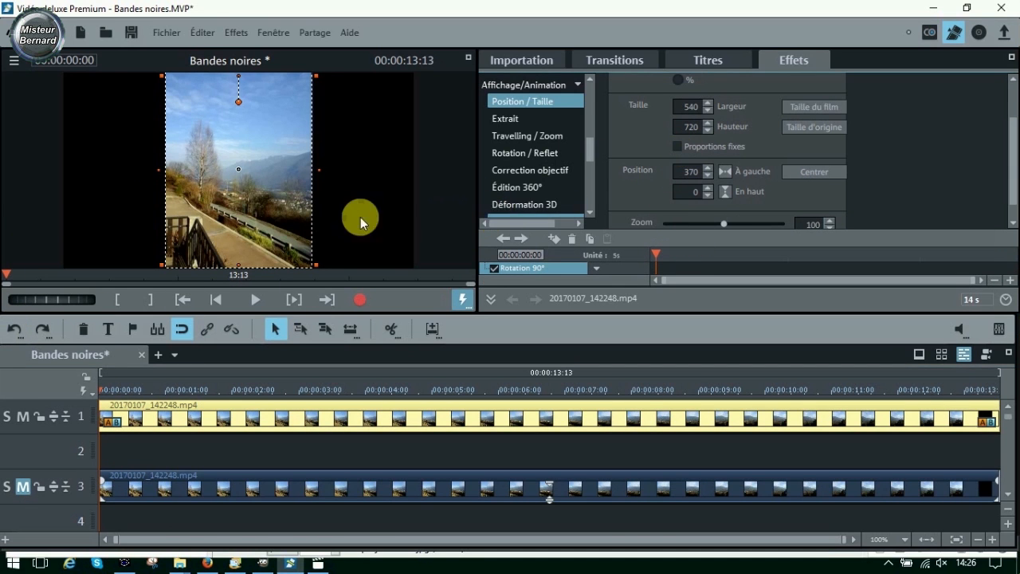
- Stretch the track 1 clip without fixed proportions to about 1283 × 720 so it fills the frame, and show its Netteté effect settings
drag(327, 171, 429, 174)
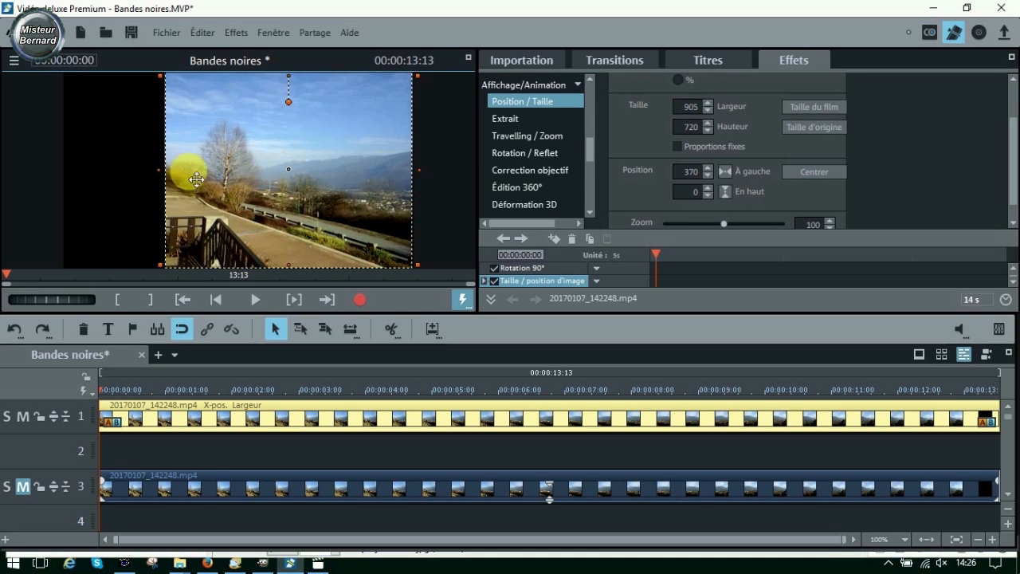
drag(168, 173, 59, 167)
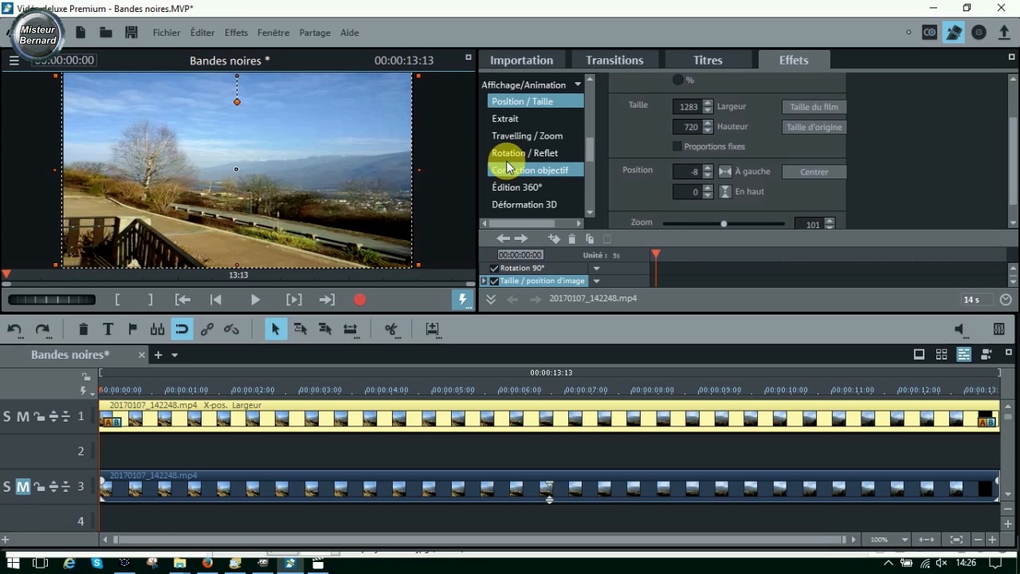
click(589, 96)
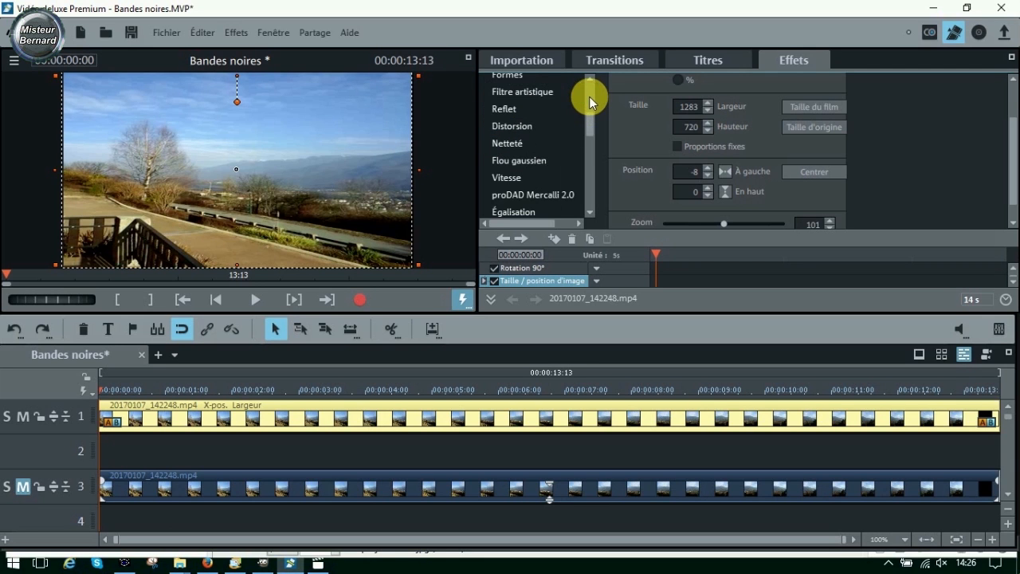
click(513, 145)
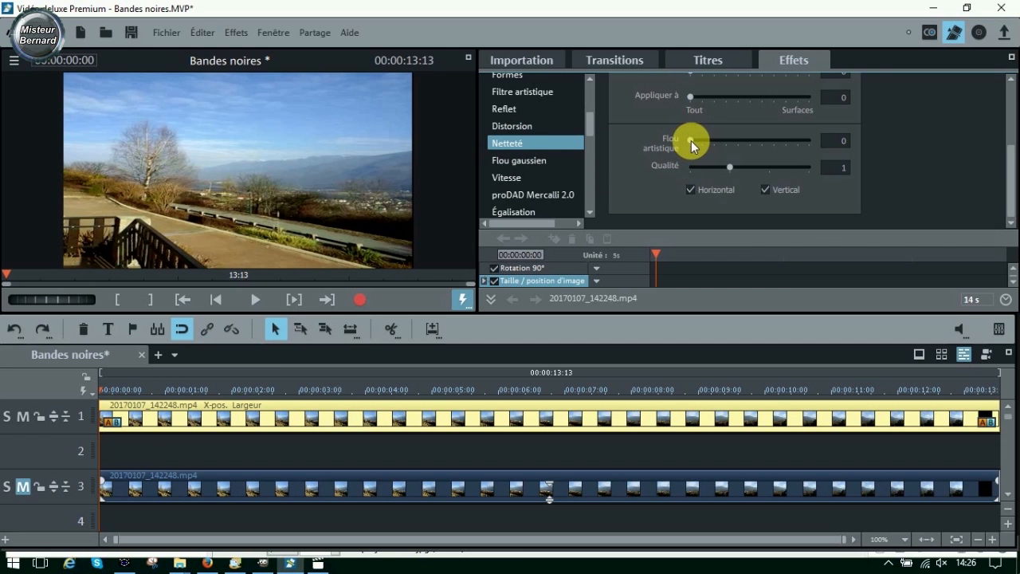
- Try a Flou artistique of 13 on the track 1 clip, test it horizontally only and vertically only, and reset it to 0
mouse_move(693, 140)
mouse_down()
mouse_move(719, 143)
mouse_move(706, 145)
mouse_up()
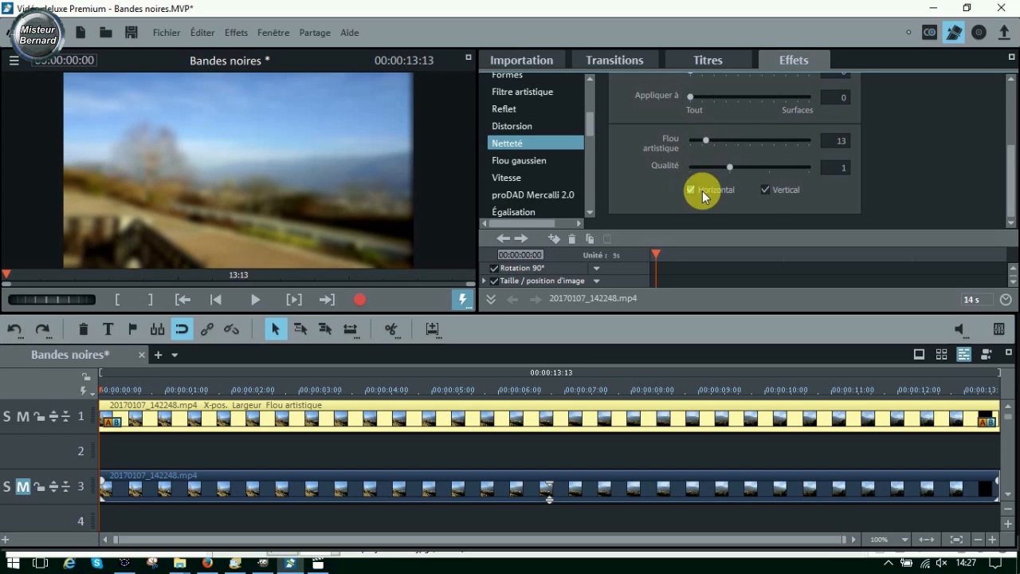
click(765, 190)
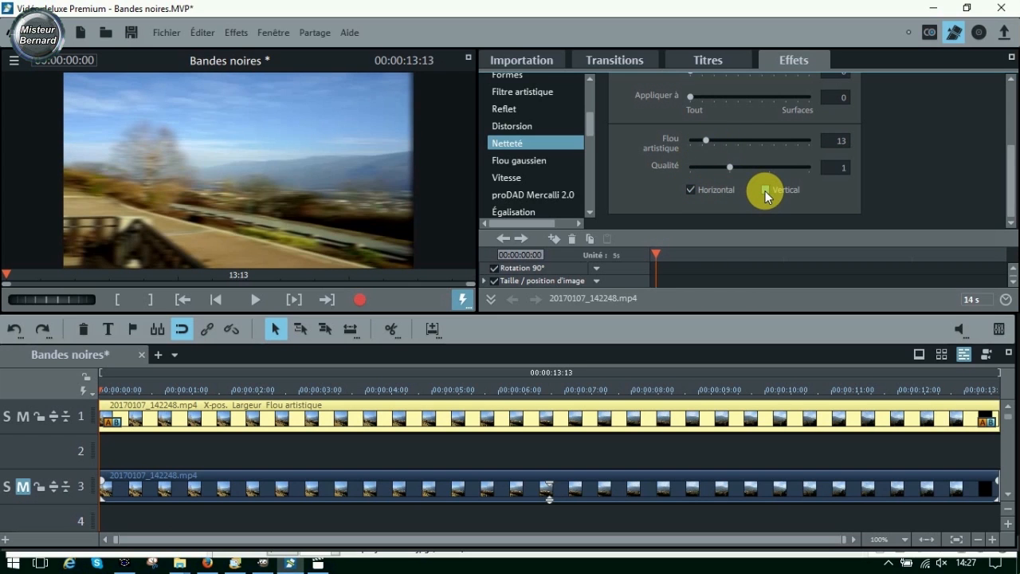
click(689, 191)
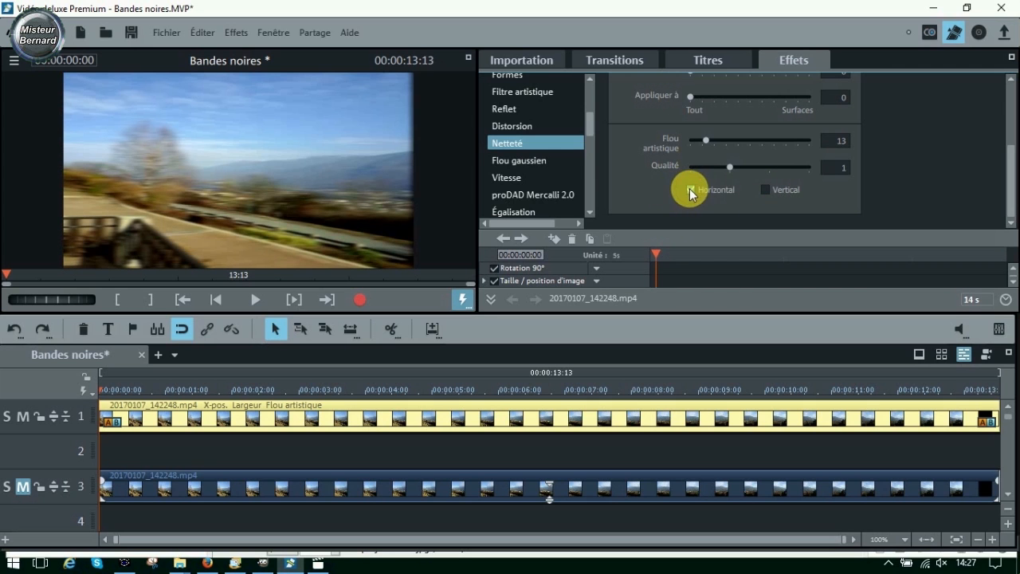
click(766, 190)
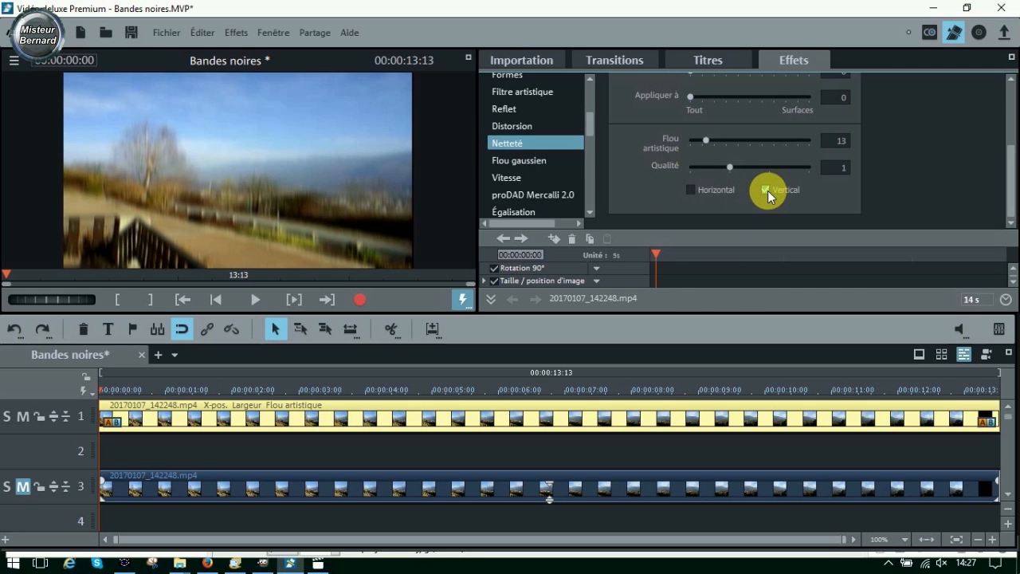
click(690, 190)
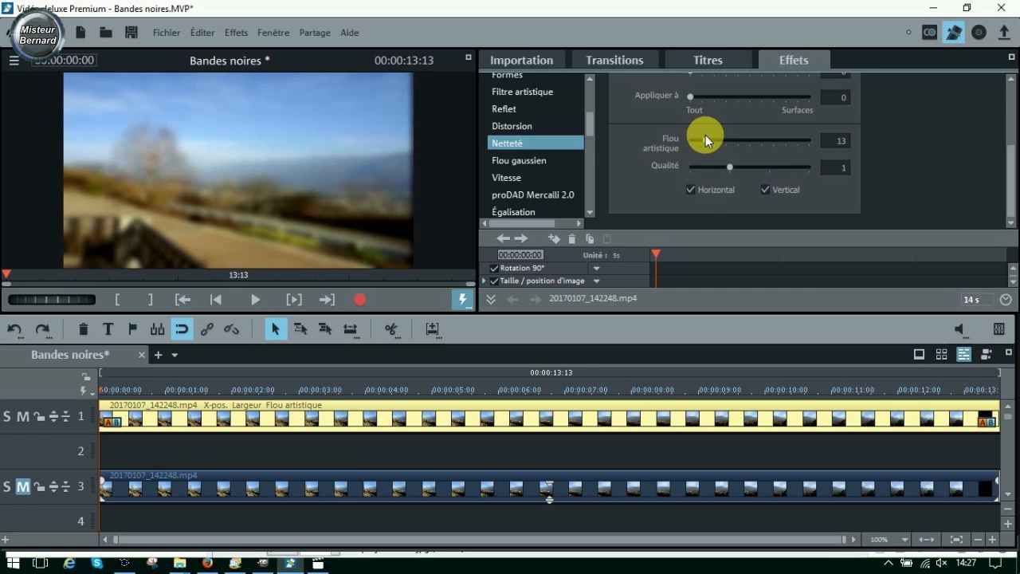
drag(705, 139, 679, 141)
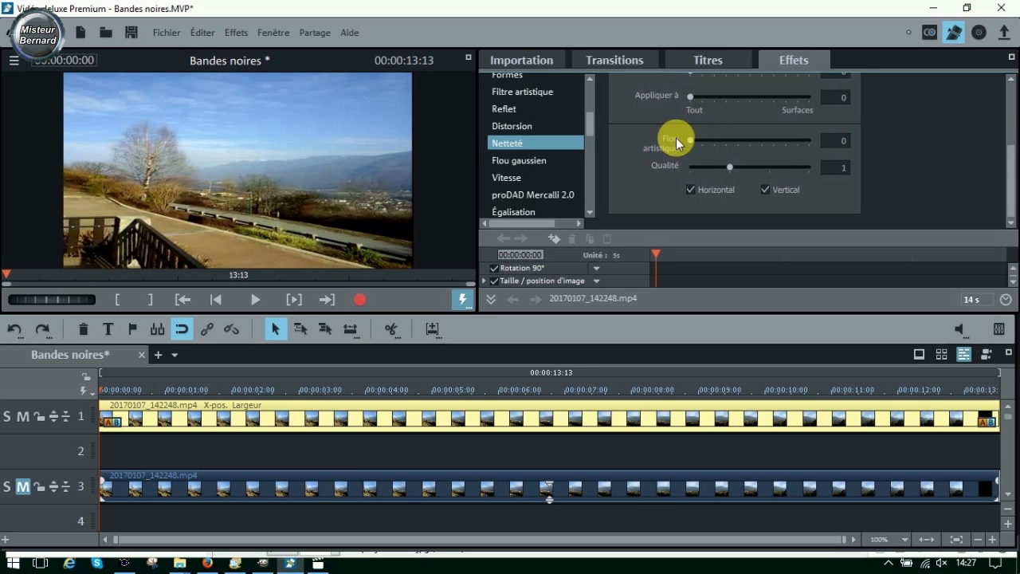
- Try the Sable, Mosaïque and Kaléidoscope distortions on the track 1 clip and turn them off again
click(519, 129)
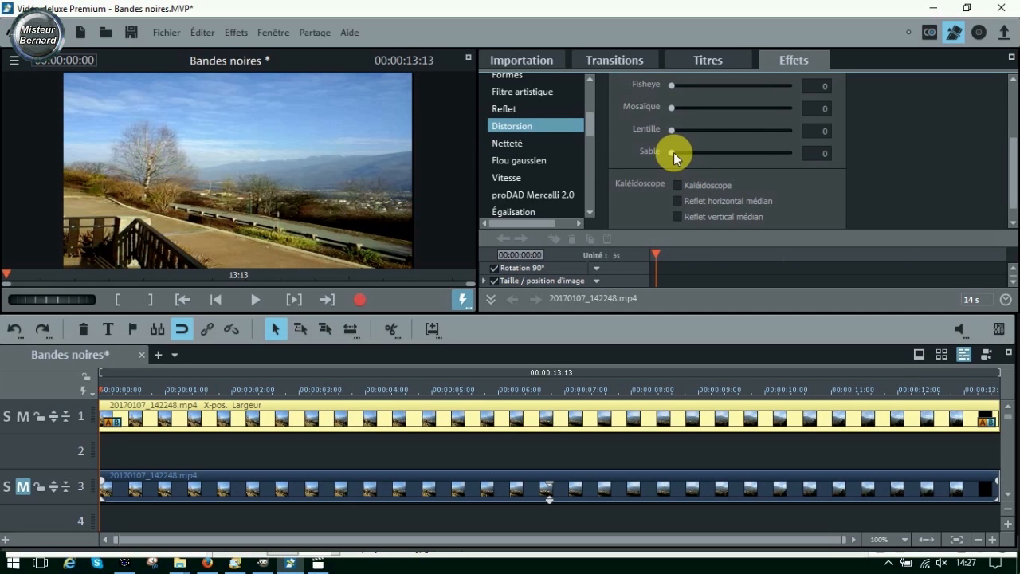
drag(673, 151, 650, 154)
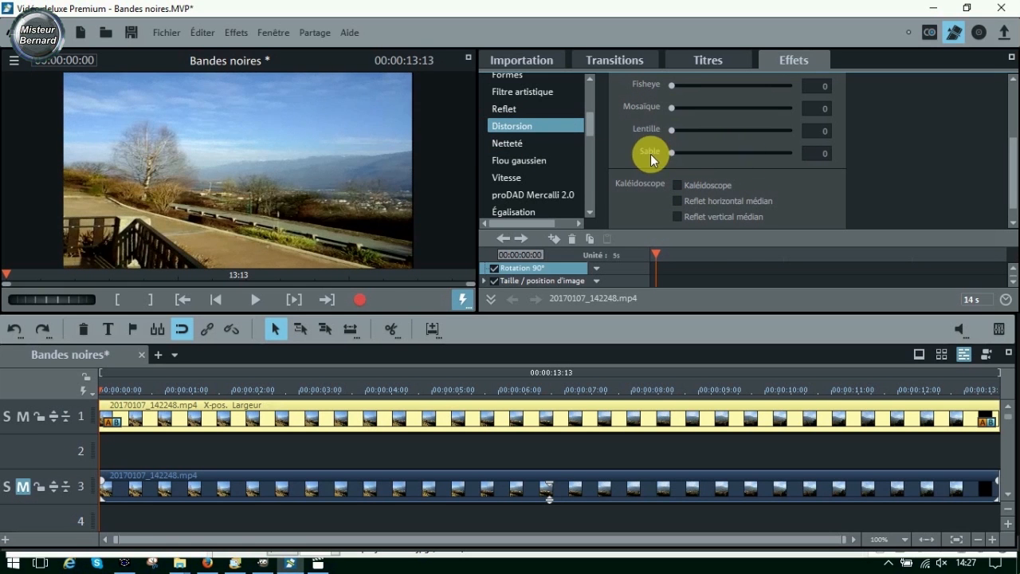
mouse_move(671, 108)
mouse_down()
mouse_move(736, 111)
mouse_move(653, 107)
mouse_up()
click(677, 186)
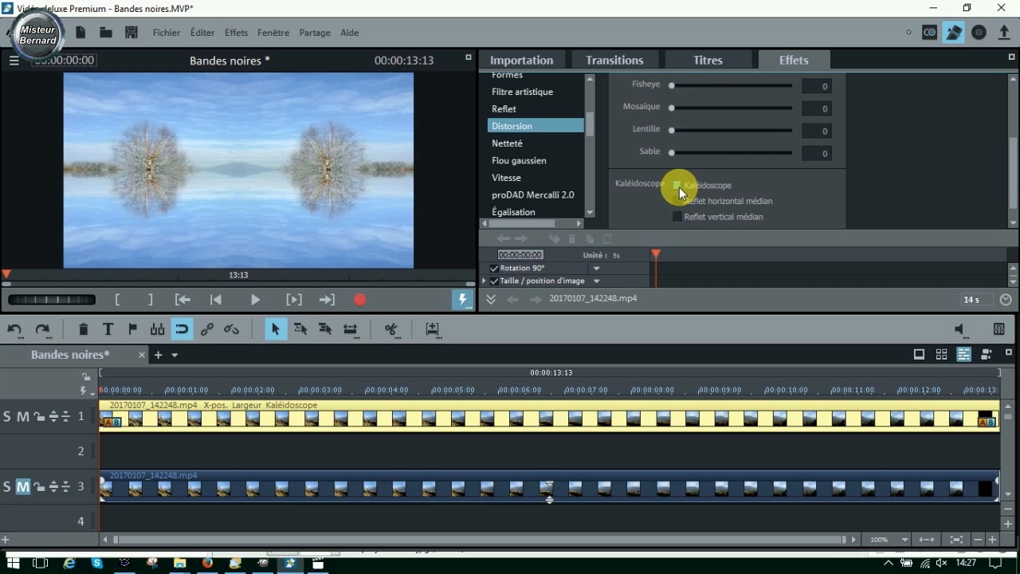
click(679, 186)
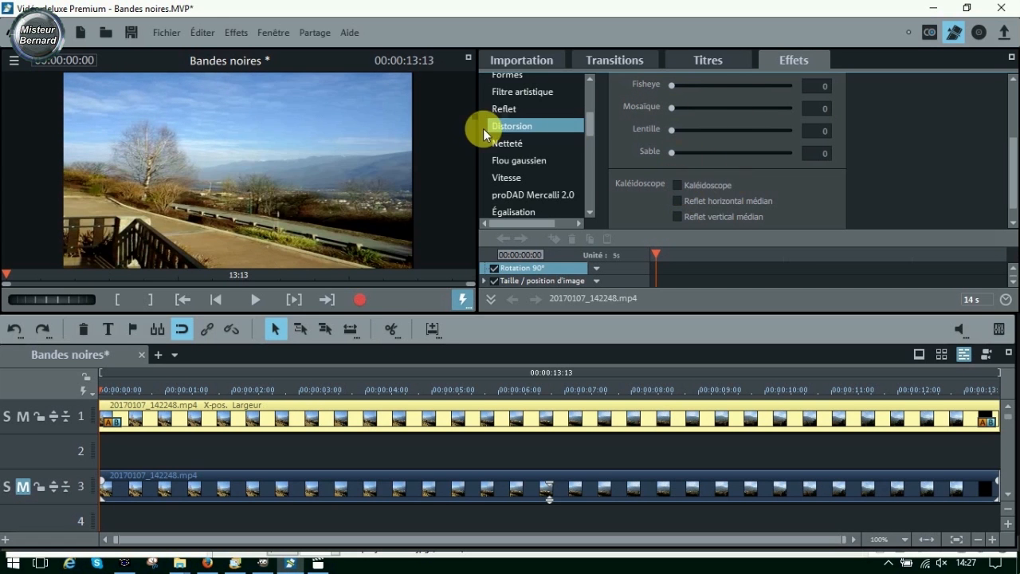
- Apply a Flou artistique of 14 to the track 1 clip and unmute track 3
click(505, 144)
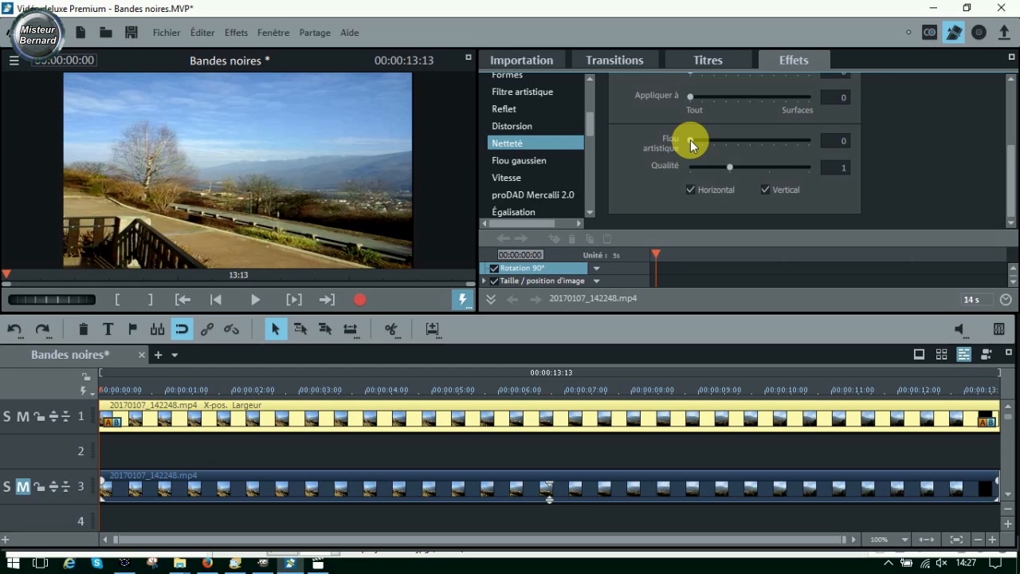
drag(693, 140, 706, 139)
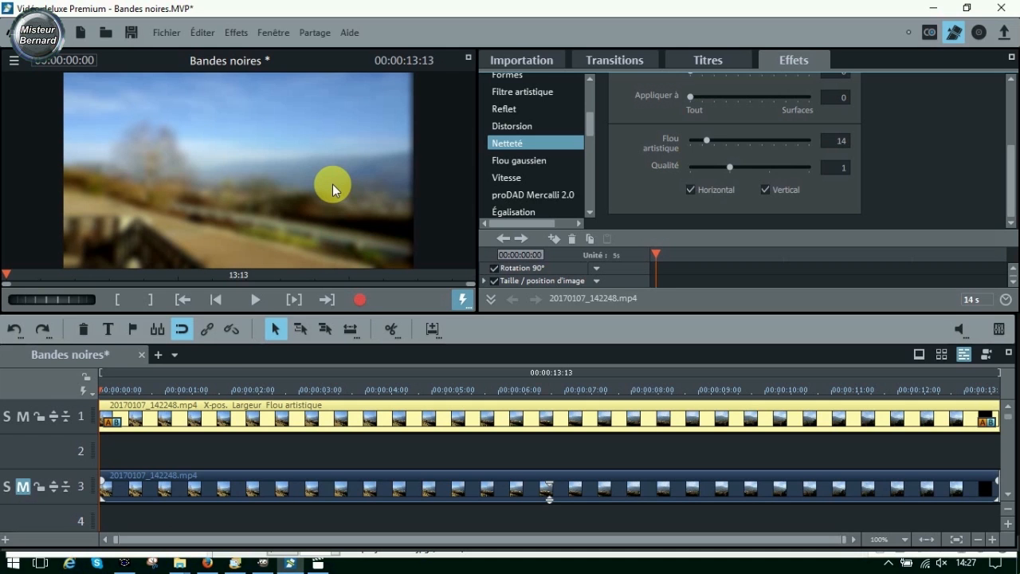
click(22, 487)
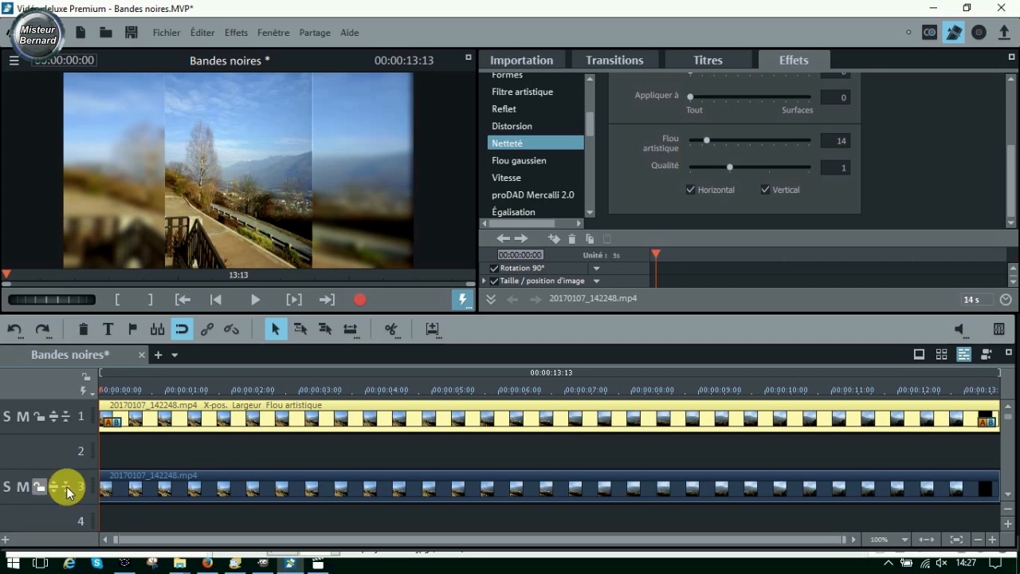
- Preview the sharp clip over the blurred background with the speaker volume at 15, stop playback and select the track 1 clip
click(156, 494)
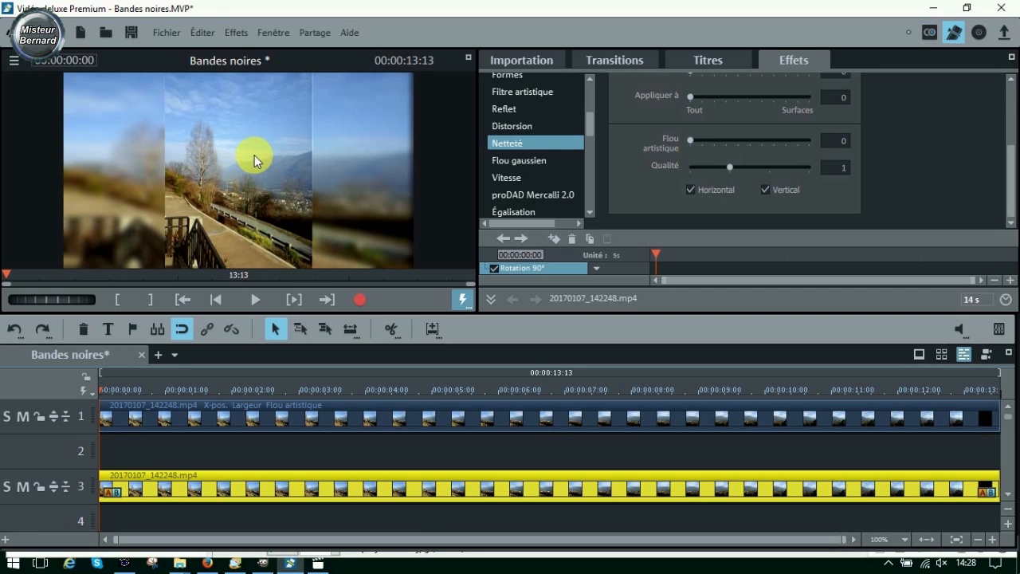
click(254, 306)
click(253, 306)
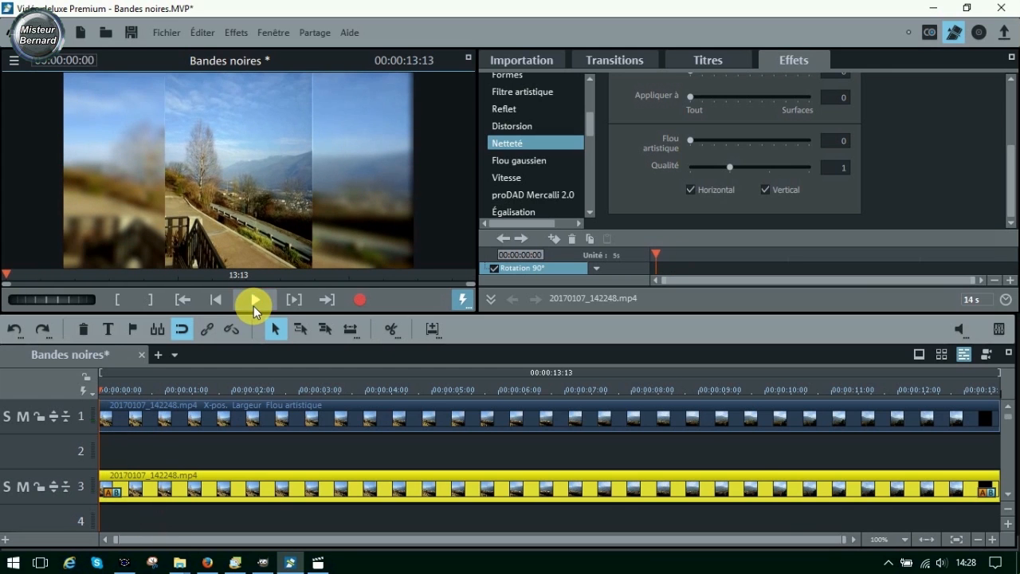
click(939, 565)
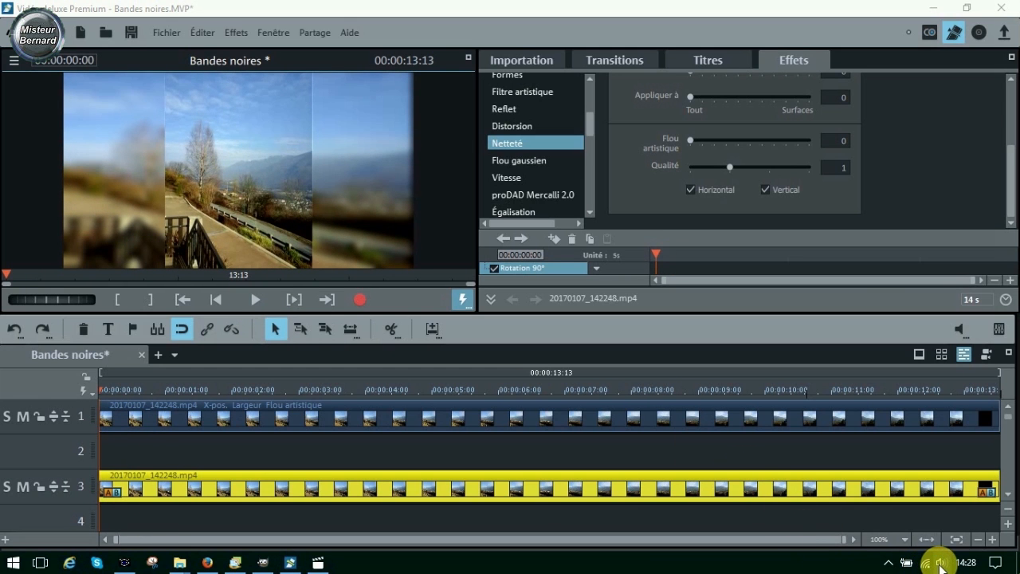
drag(841, 531, 829, 530)
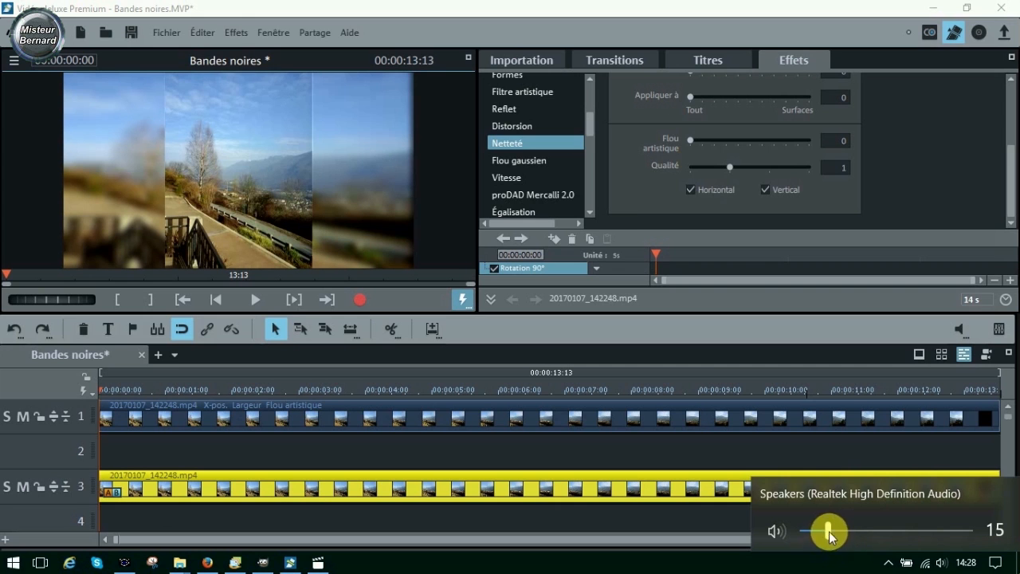
click(251, 301)
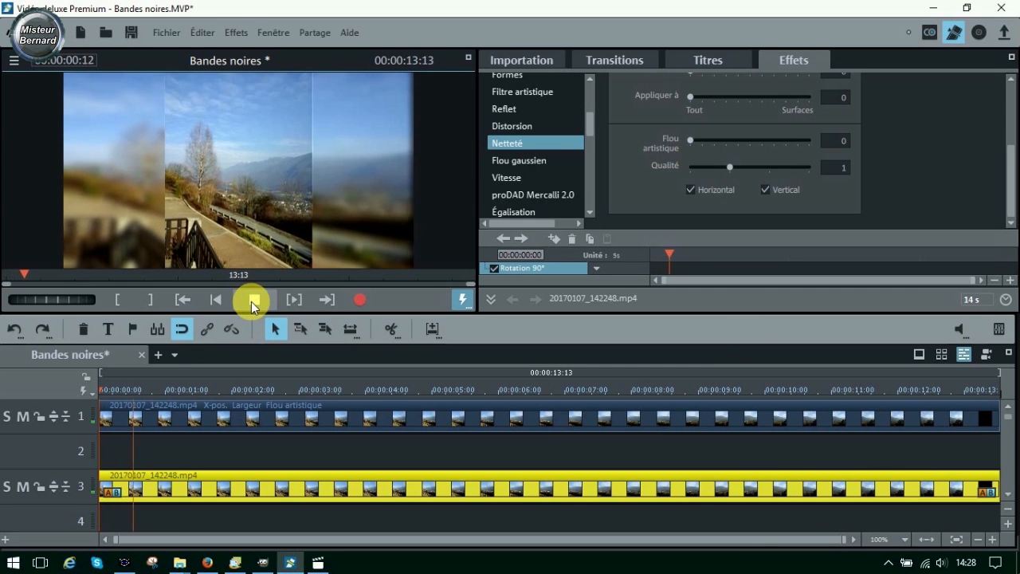
click(251, 301)
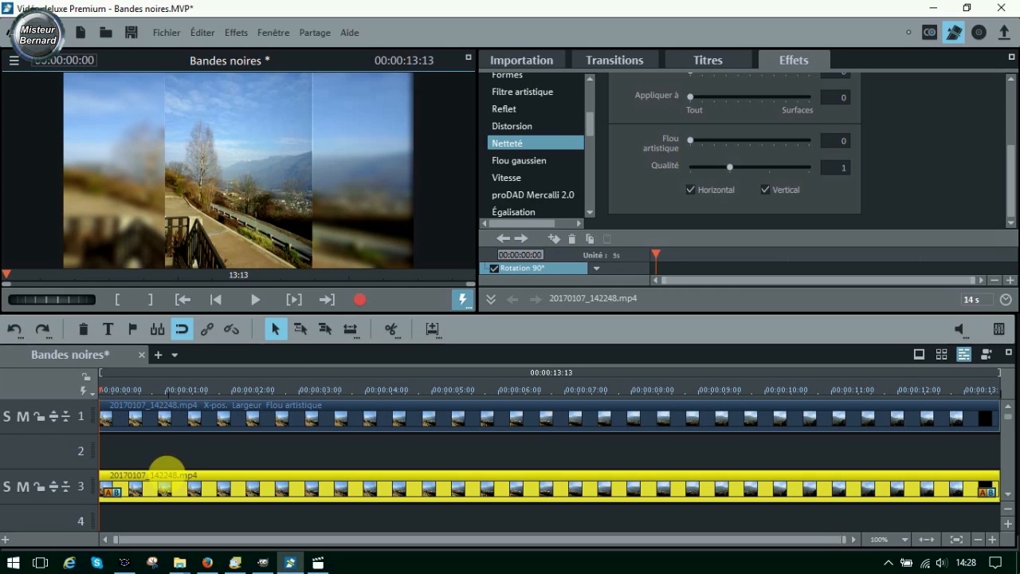
click(171, 414)
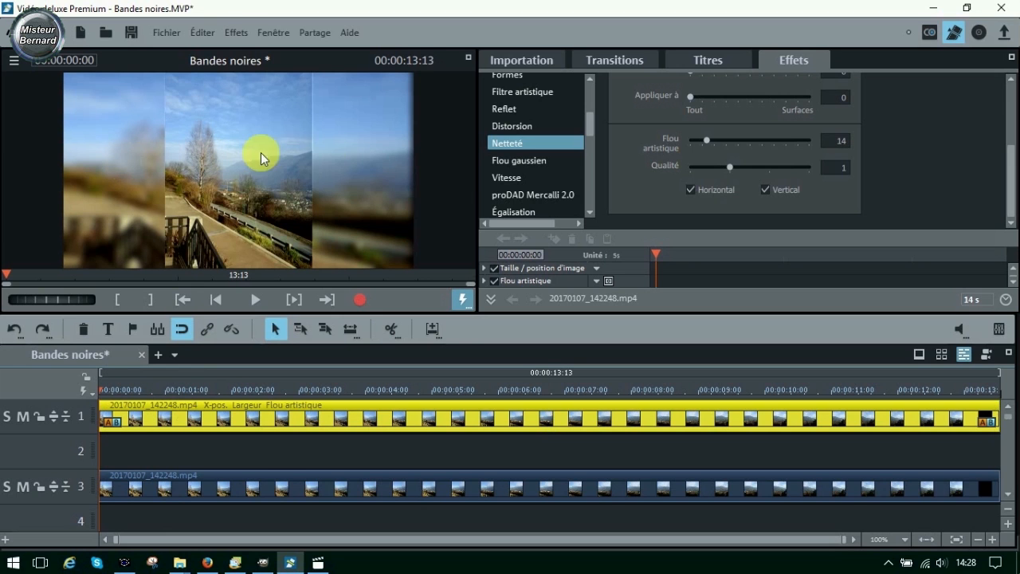
- Ungroup the track 1 clip, delete its separated audio object on track 2, and preview the film
click(276, 483)
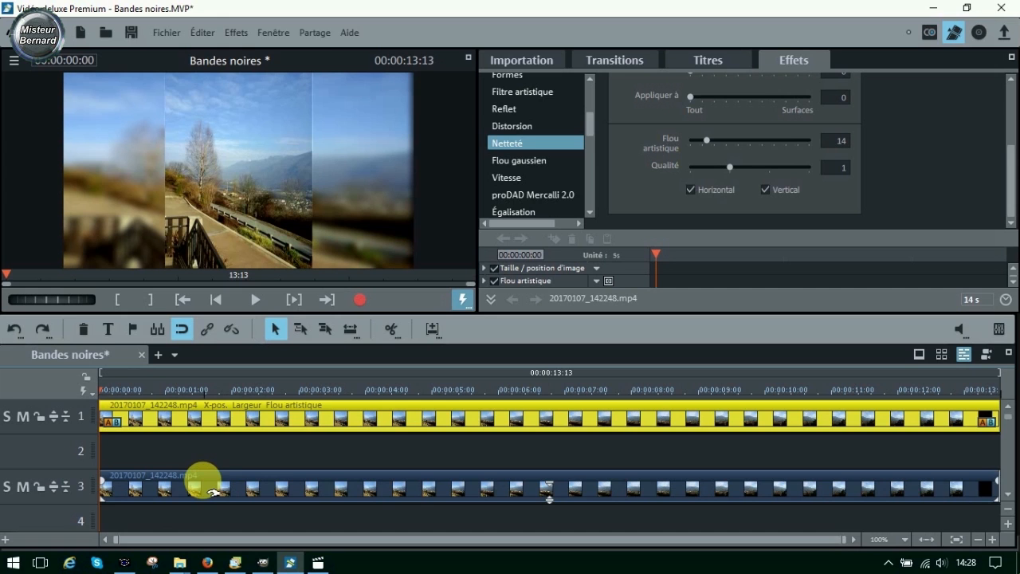
click(232, 330)
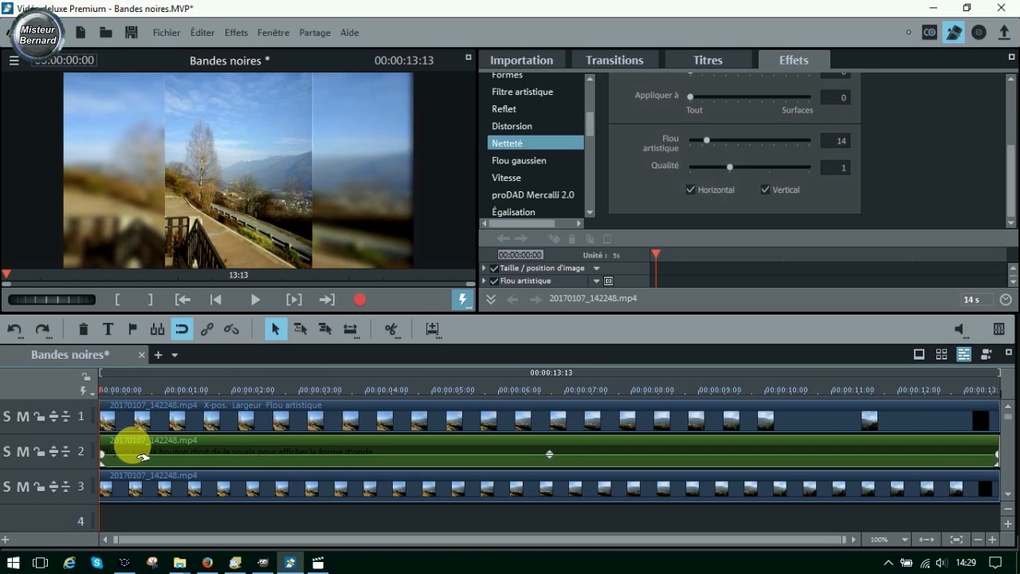
right_click(143, 456)
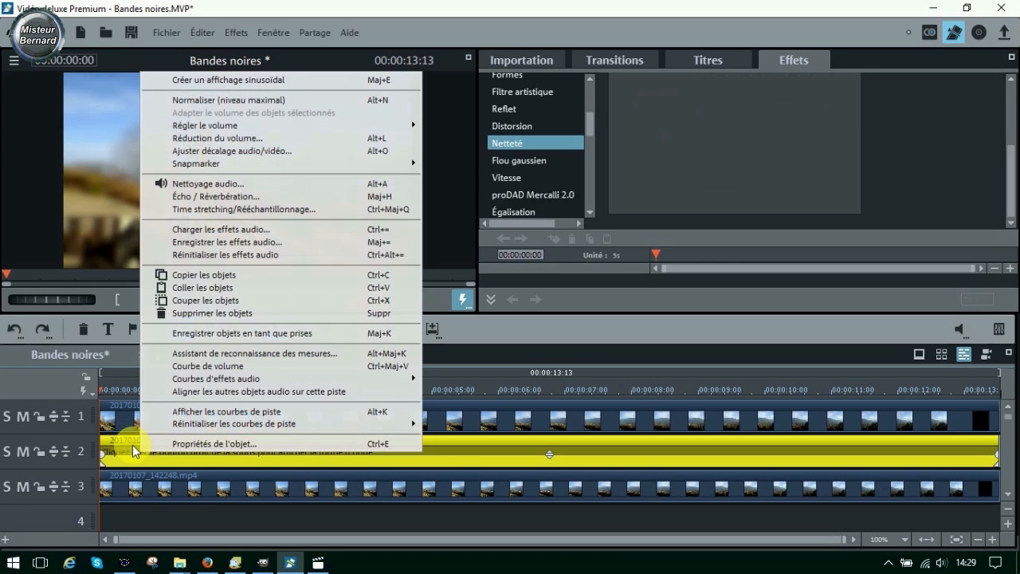
click(188, 314)
click(253, 300)
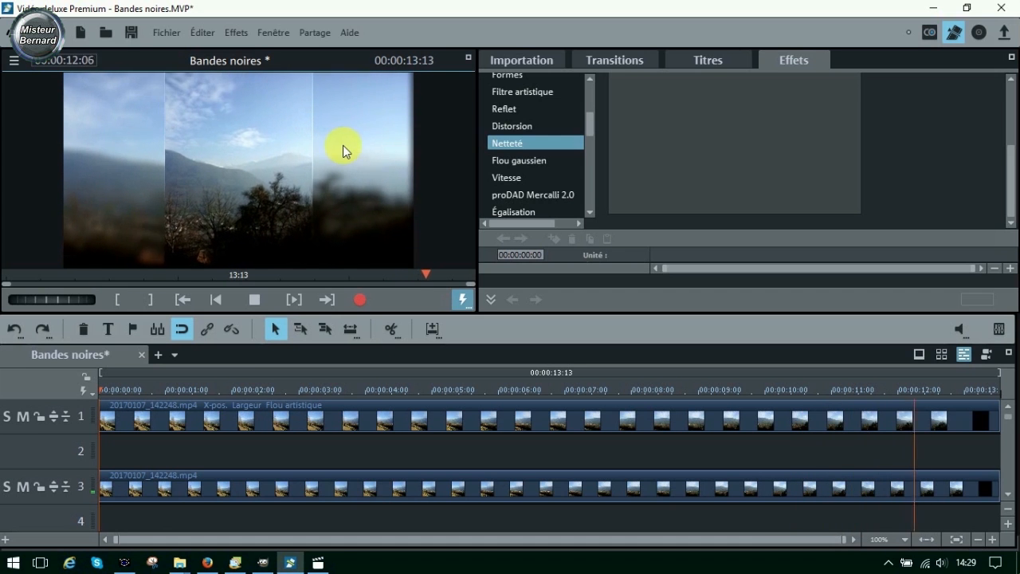
click(248, 296)
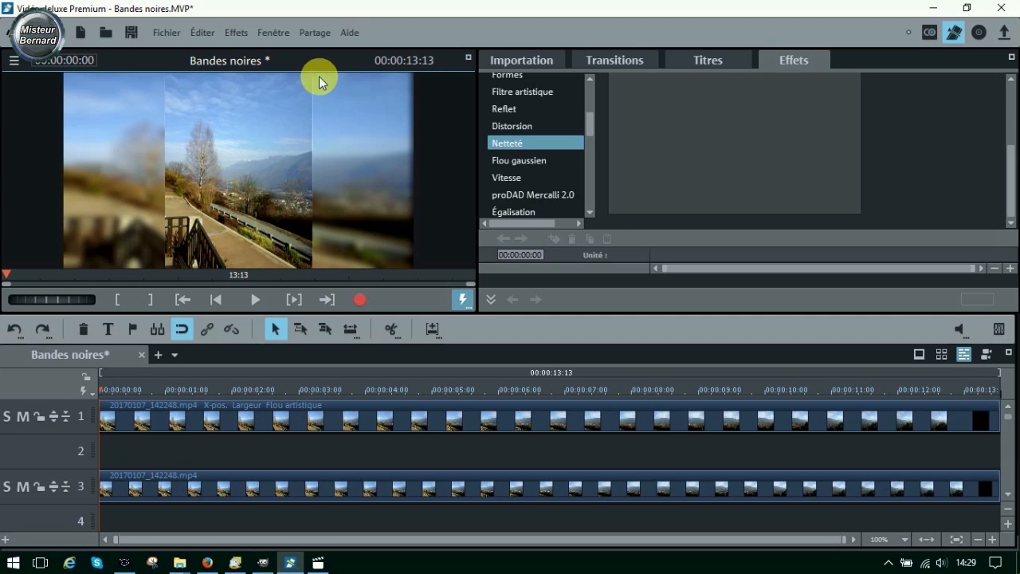
- Copy the sharp clip from track 3 and paste it into a new film in the project
right_click(144, 482)
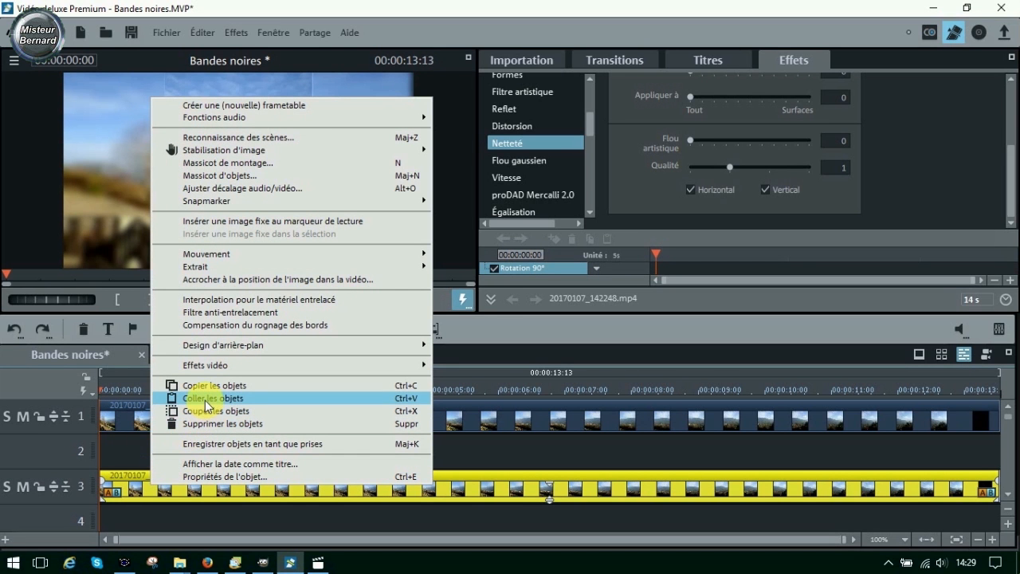
click(205, 389)
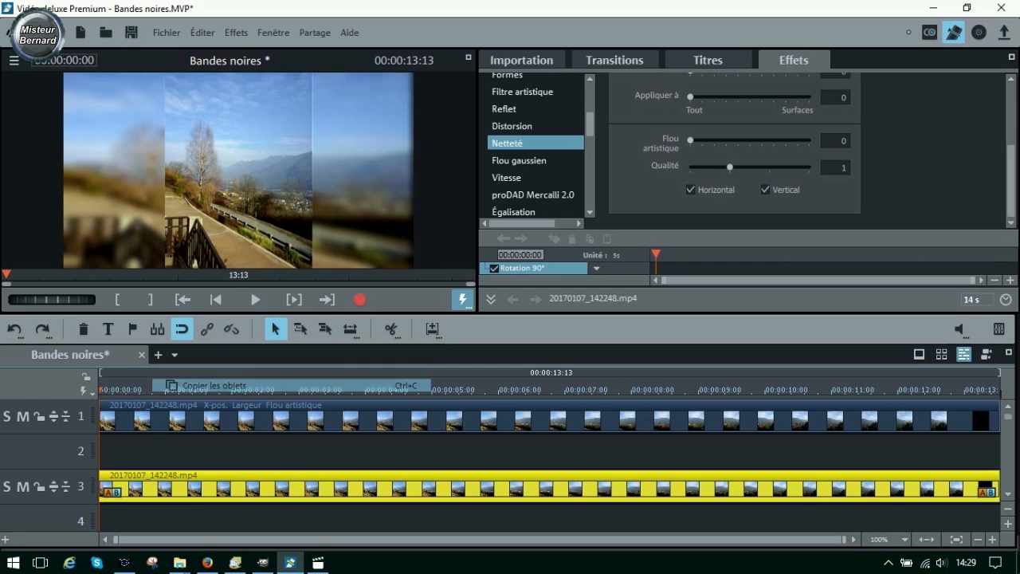
click(158, 355)
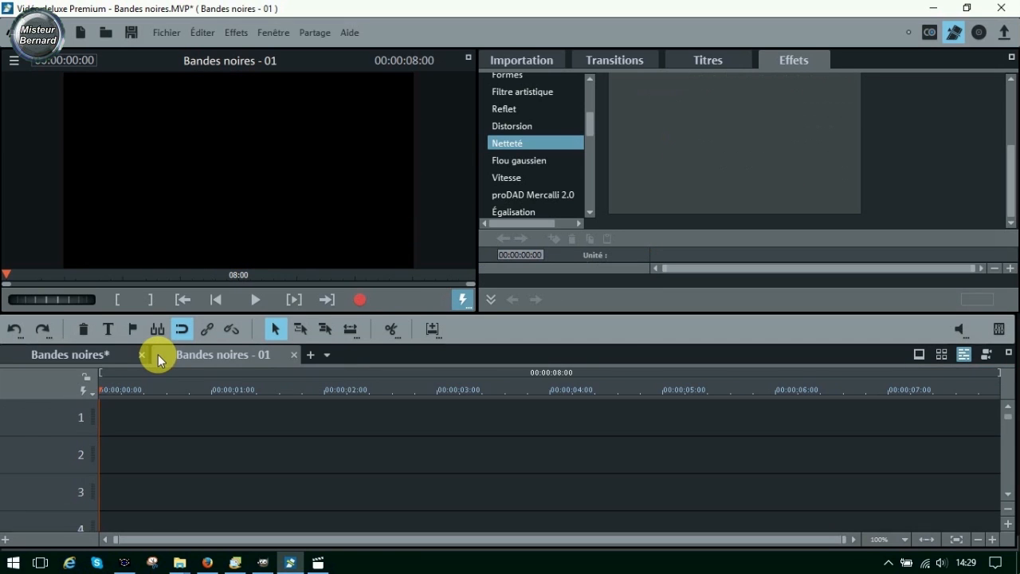
right_click(160, 428)
click(213, 445)
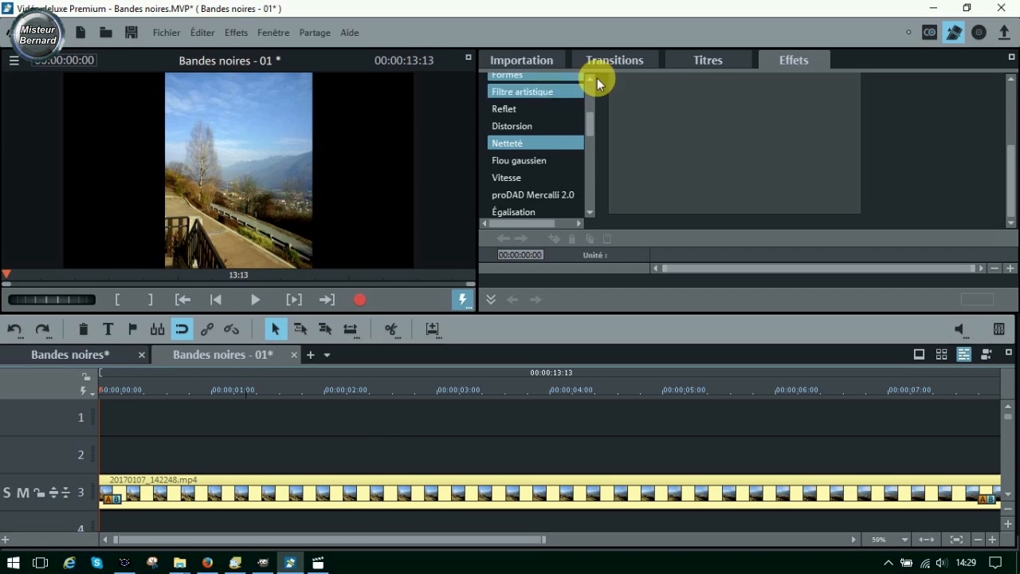
- Place the Blanc test image at the start of track 2 beneath the clip, choosing not to adjust it
click(590, 164)
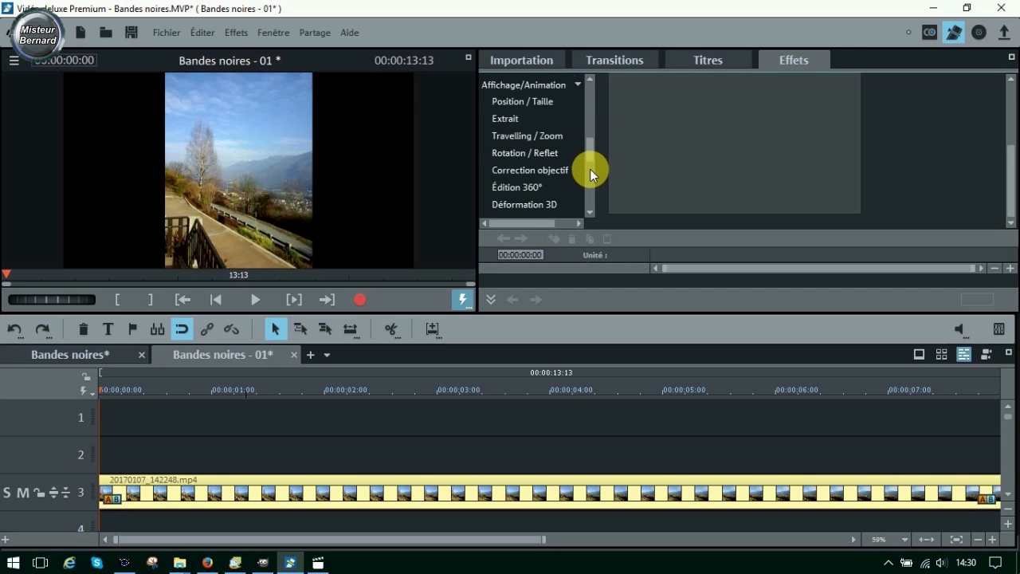
click(591, 171)
click(577, 128)
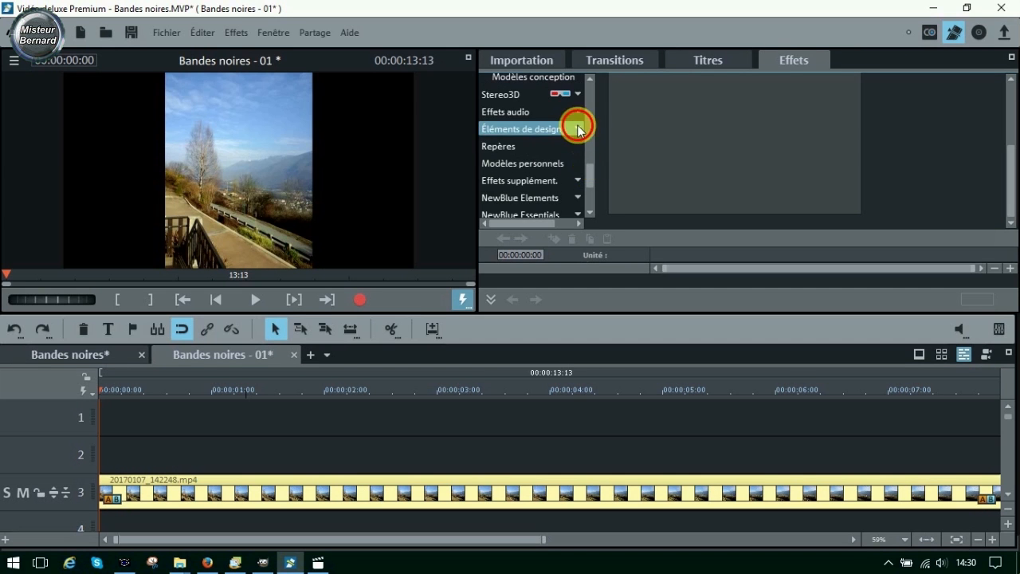
click(532, 197)
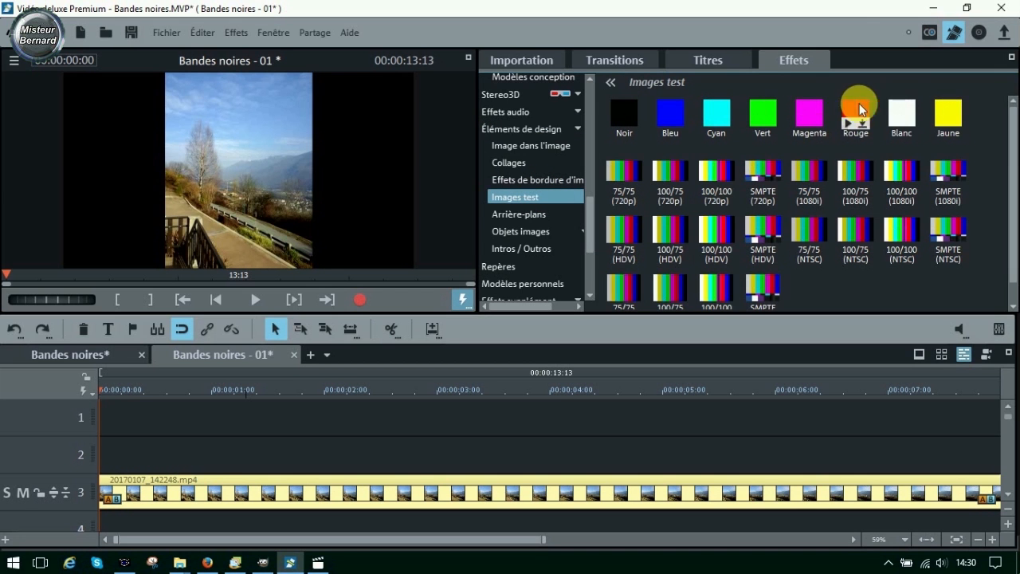
drag(902, 112, 104, 440)
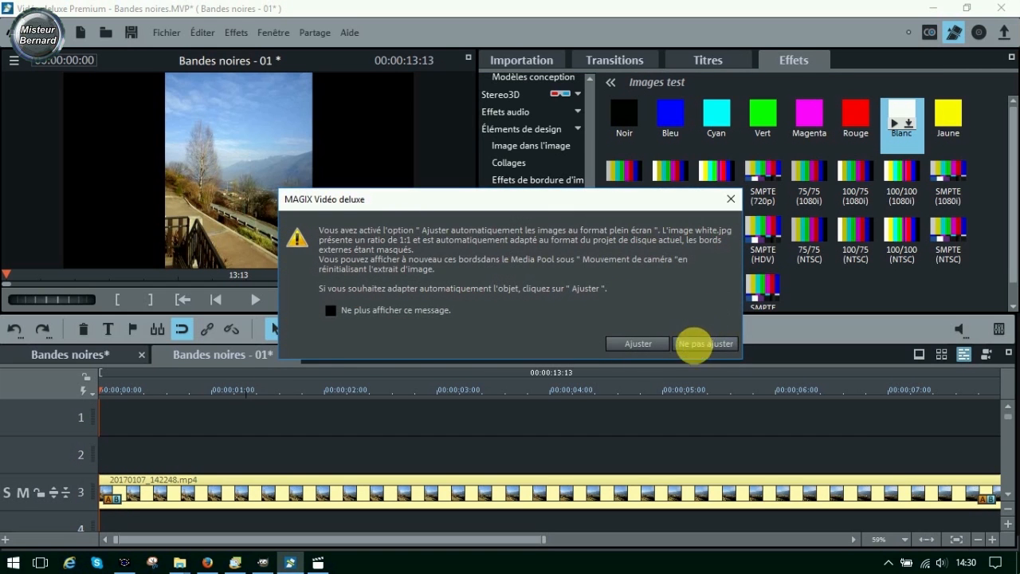
click(706, 343)
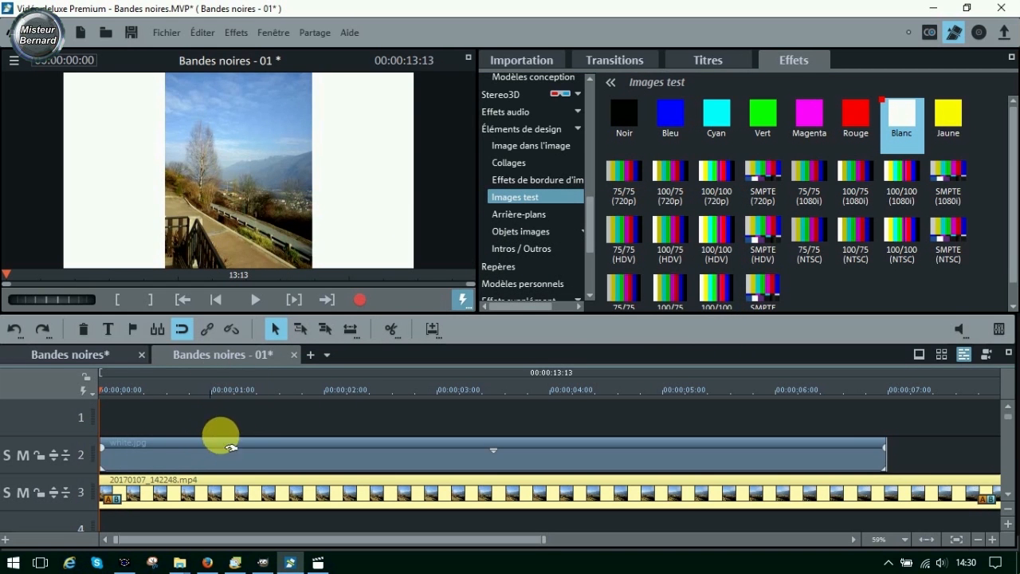
- Without fixed proportions, narrow white.jpg to a Largeur of about 535 at À gauche 371, checking it with track 3 briefly muted
click(591, 111)
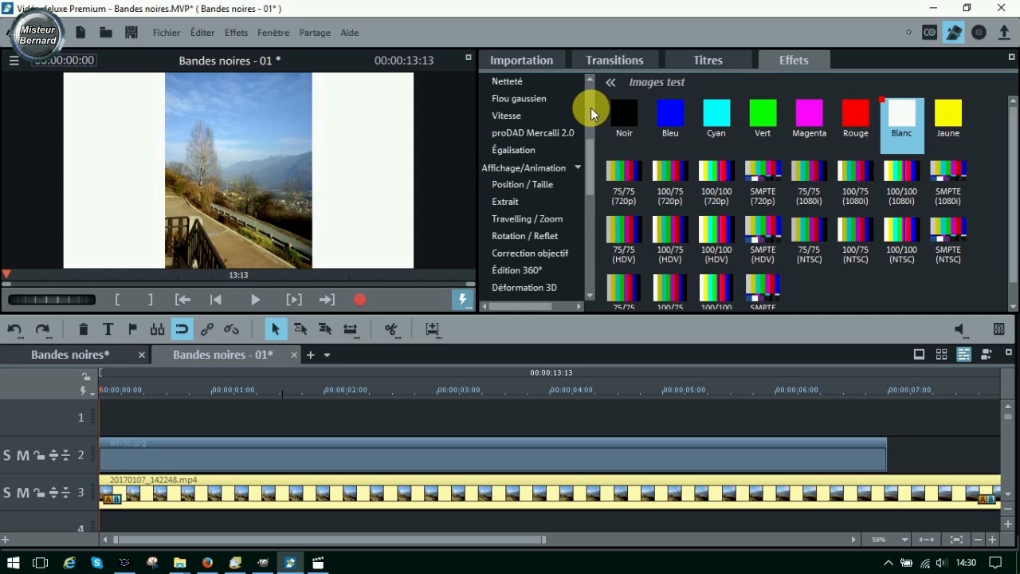
click(541, 182)
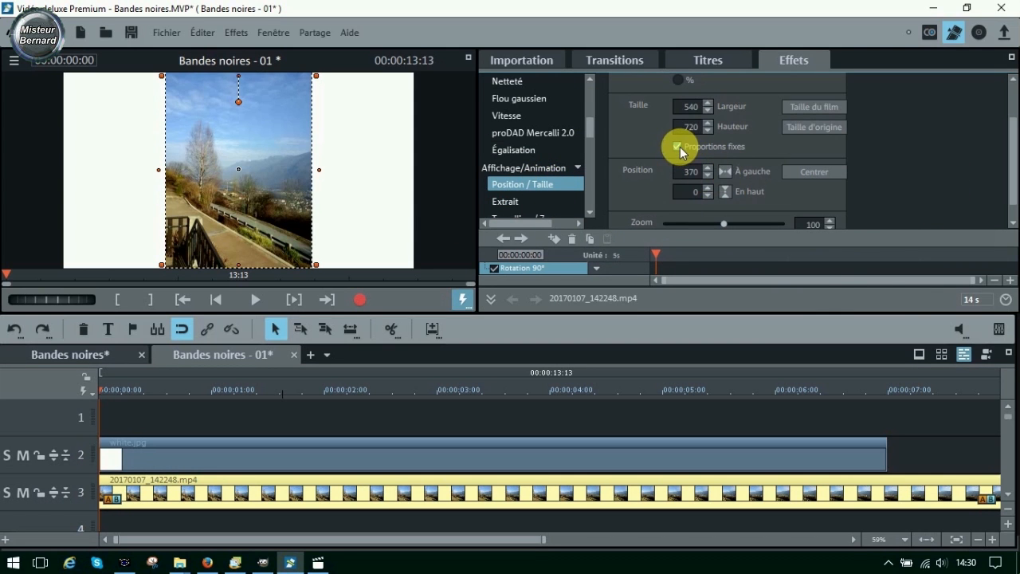
click(678, 148)
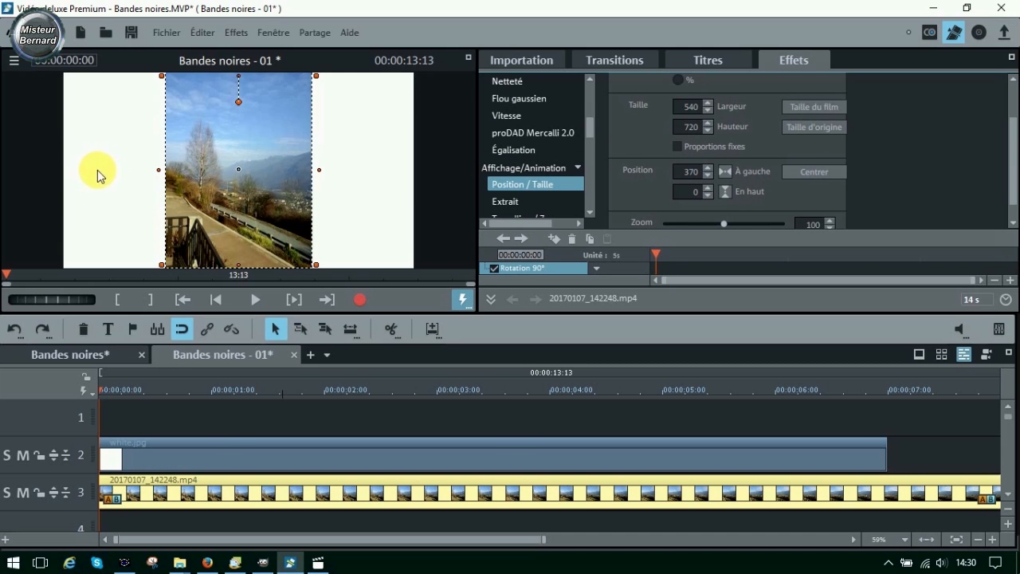
click(207, 455)
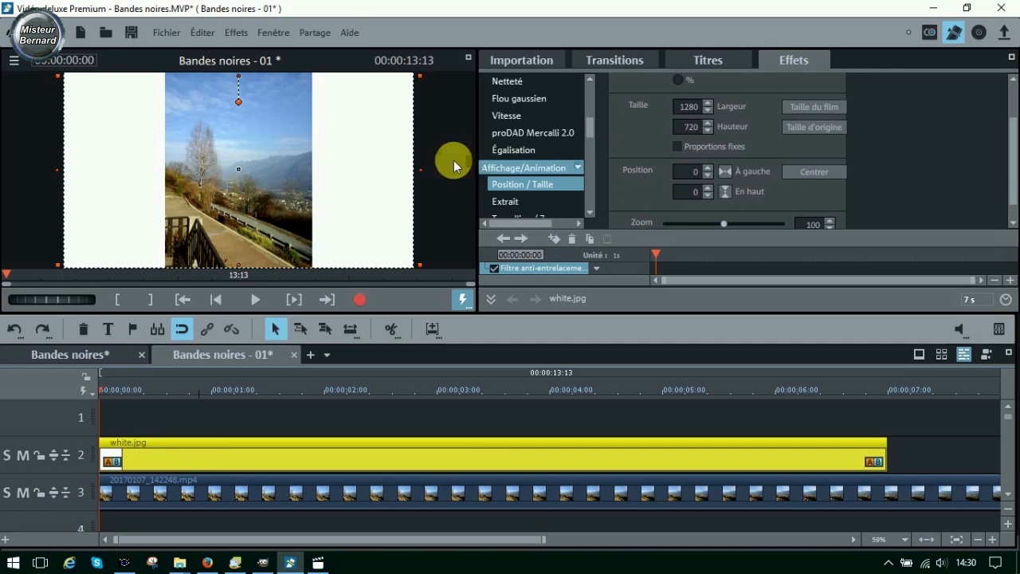
drag(64, 173, 164, 173)
drag(413, 171, 322, 168)
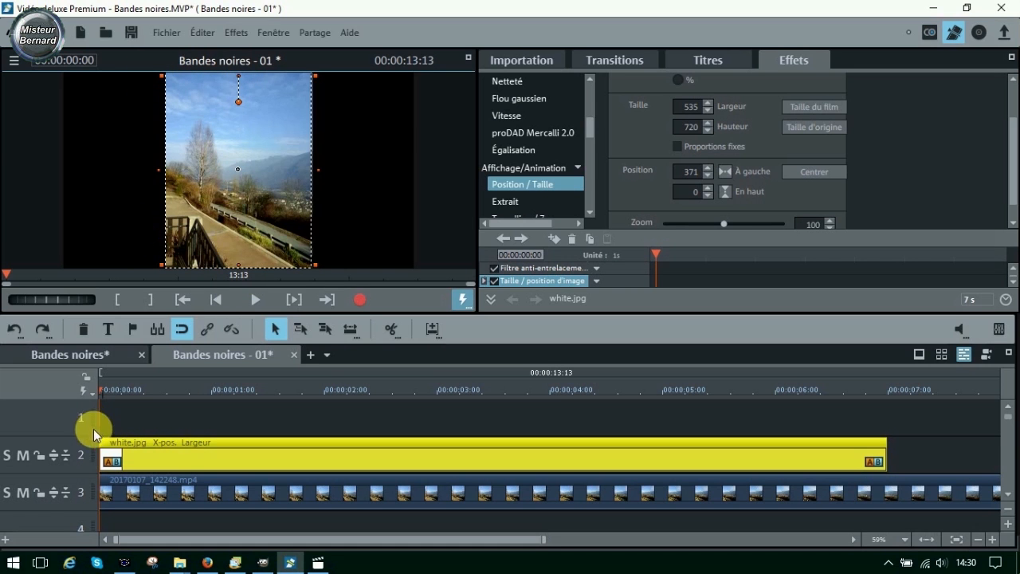
click(24, 494)
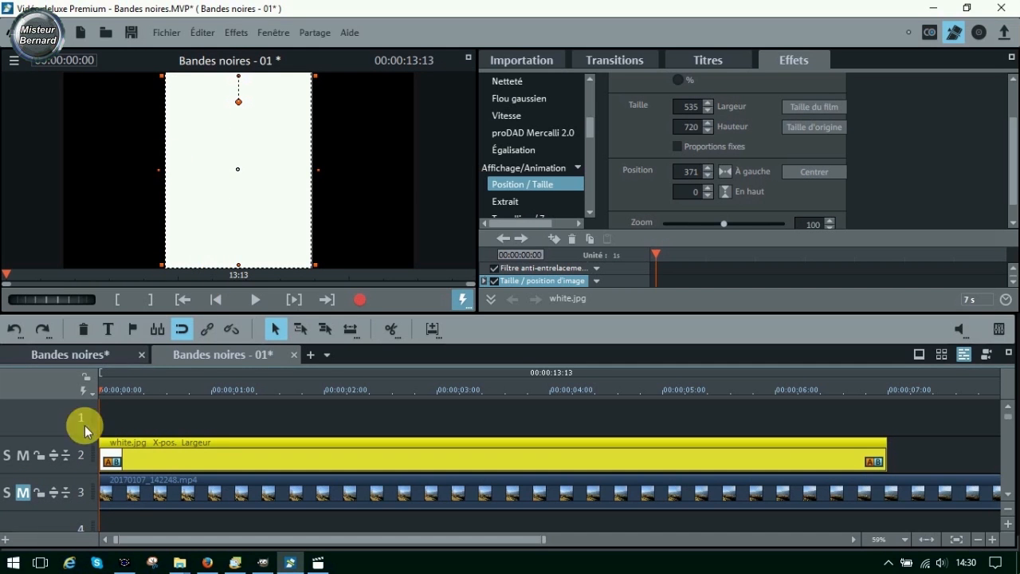
click(25, 494)
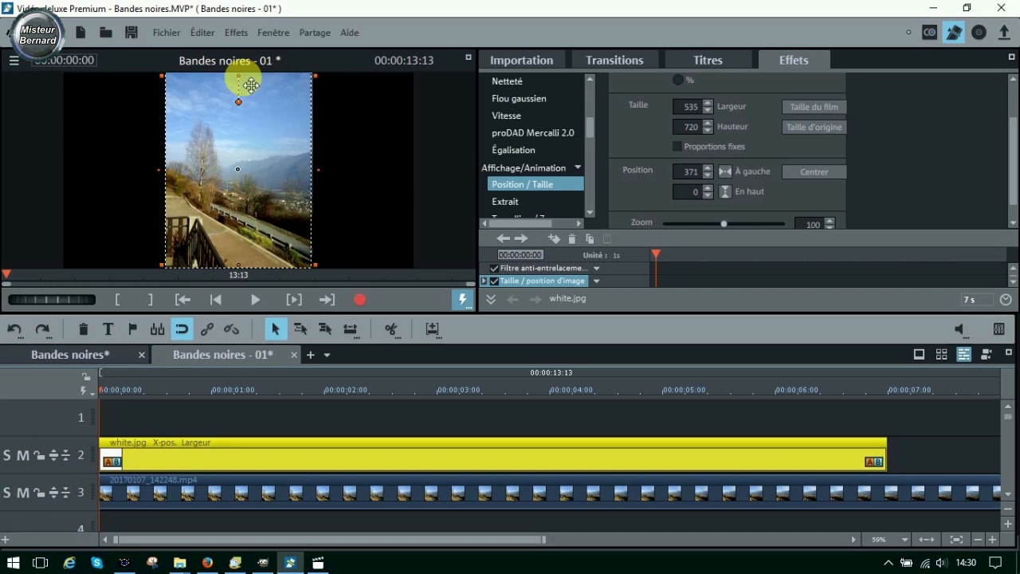
- Reduce the height of white.jpg to about 687 at En haut 19, with track 3 muted to show the white area
mouse_move(242, 83)
mouse_down()
mouse_move(254, 80)
mouse_move(244, 89)
mouse_move(238, 80)
mouse_up()
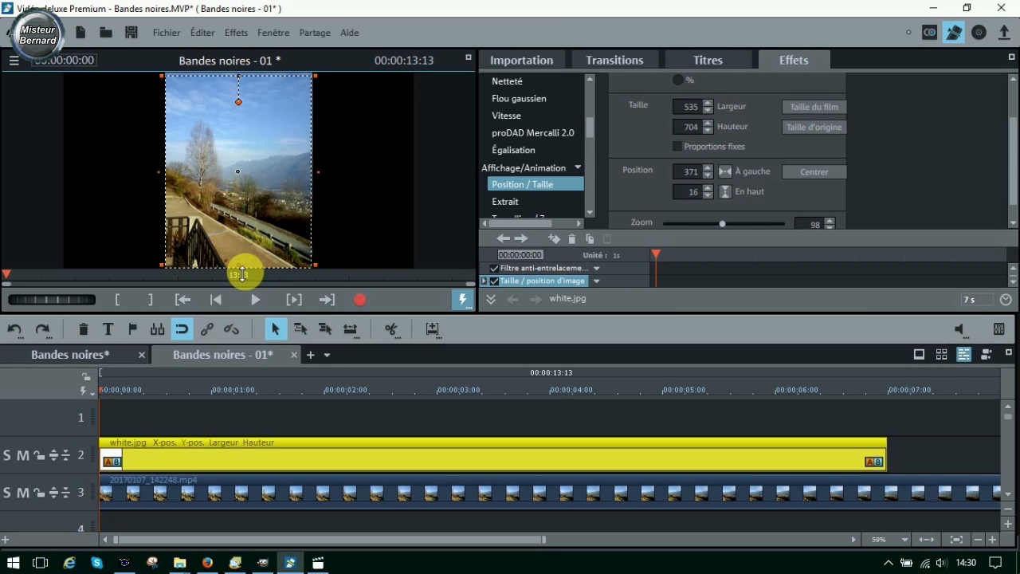
drag(242, 273, 240, 264)
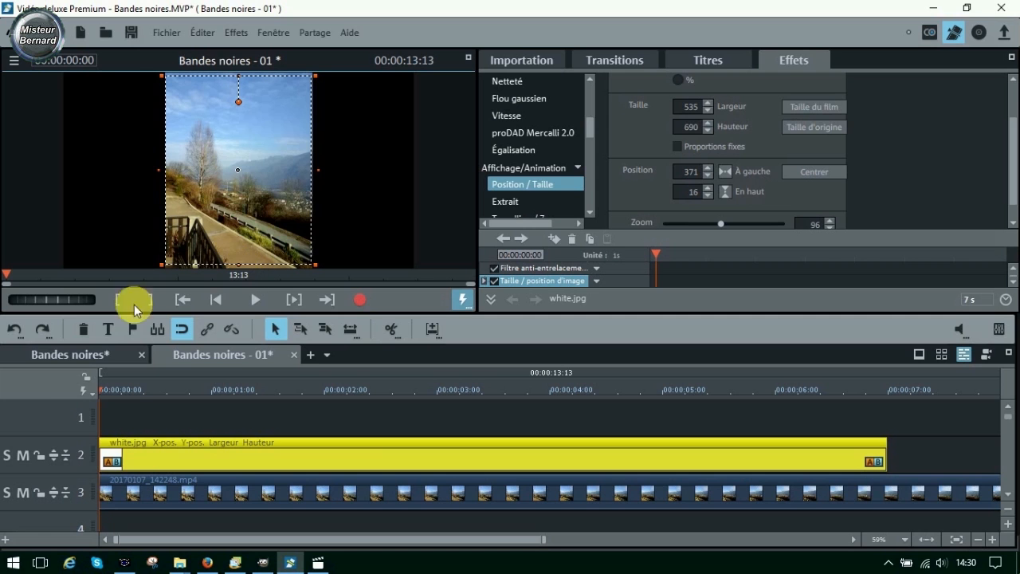
click(22, 495)
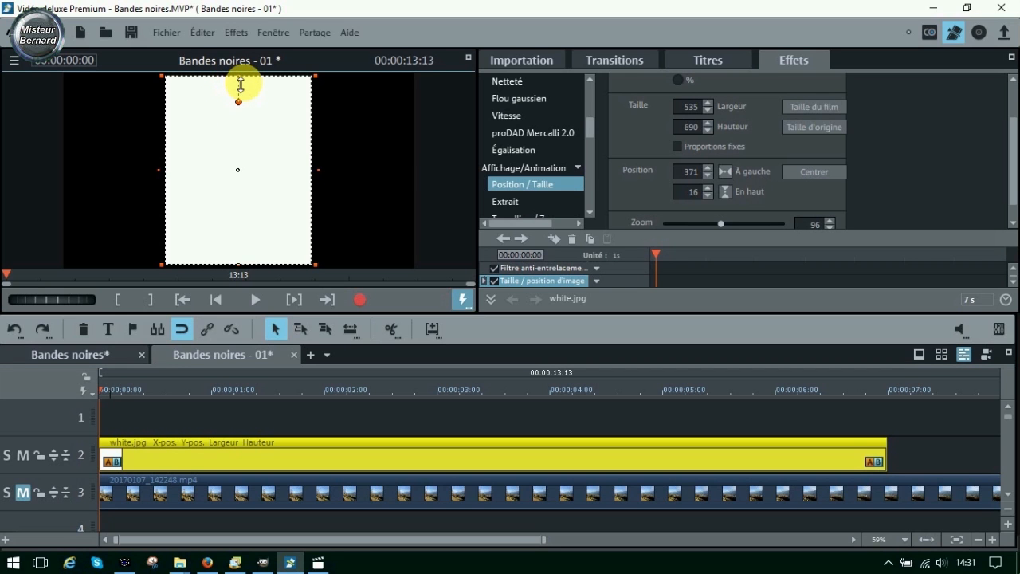
drag(240, 83, 246, 88)
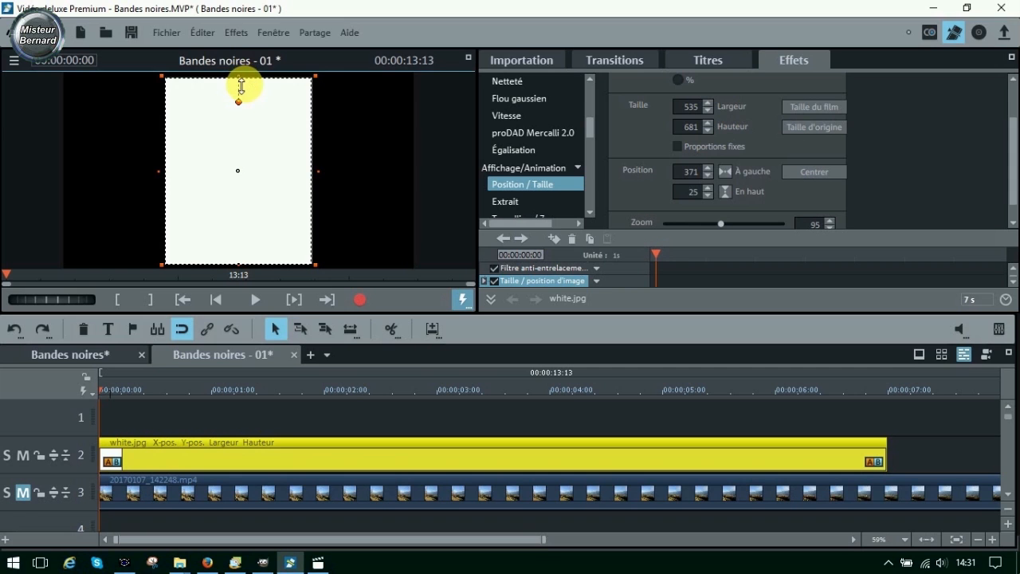
drag(241, 85, 239, 82)
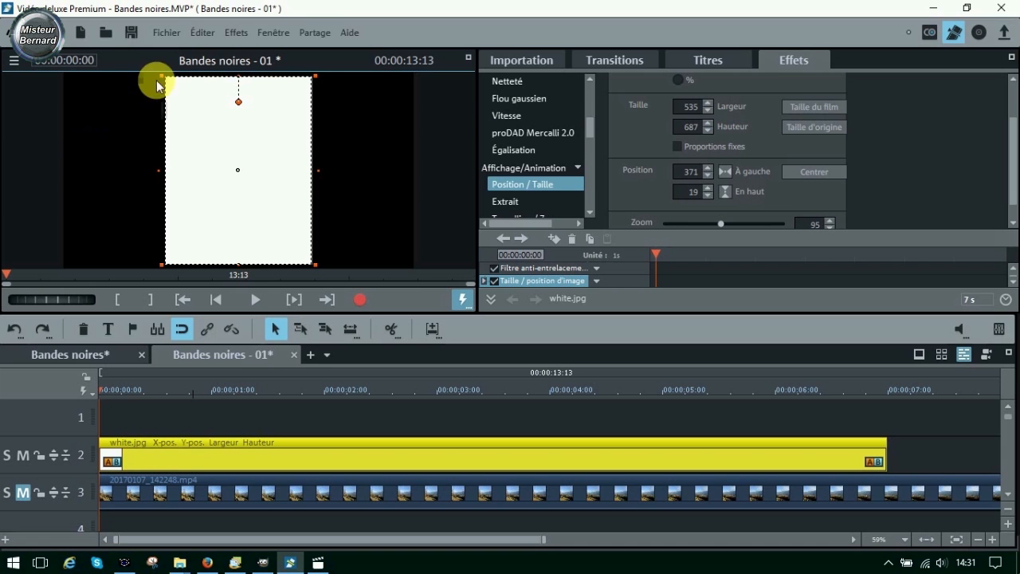
- Rename the new film as masque
click(163, 34)
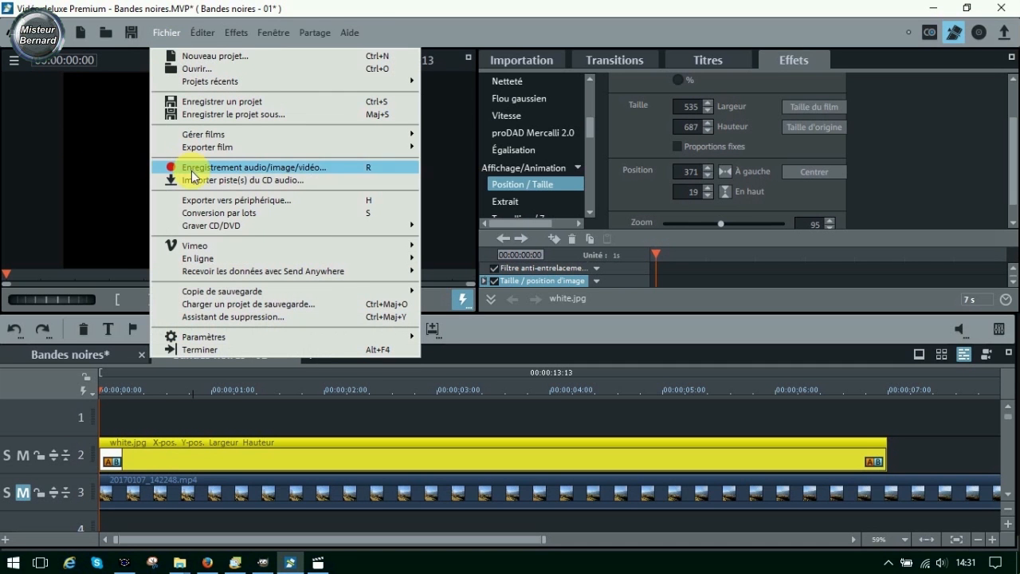
click(326, 18)
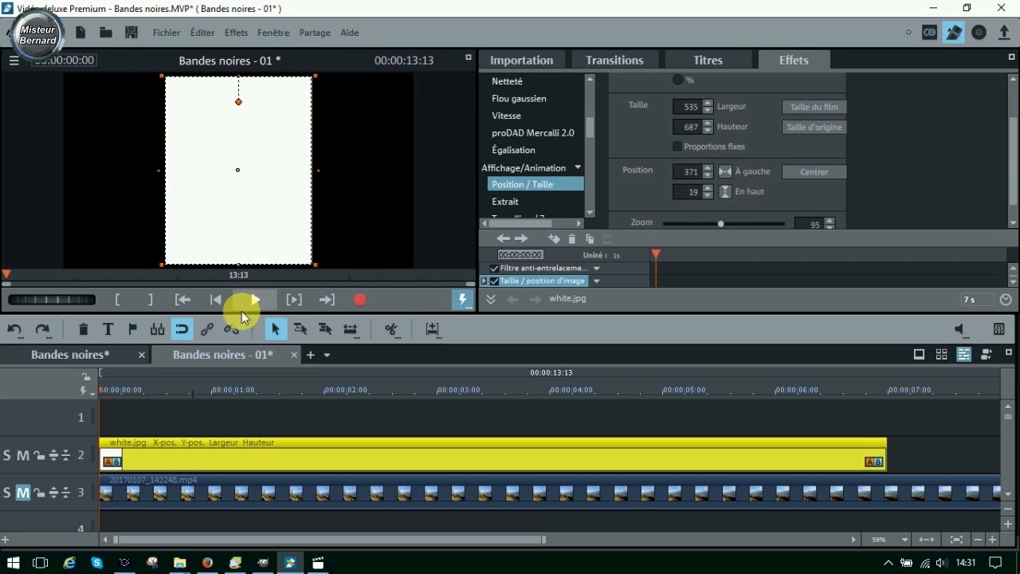
right_click(233, 354)
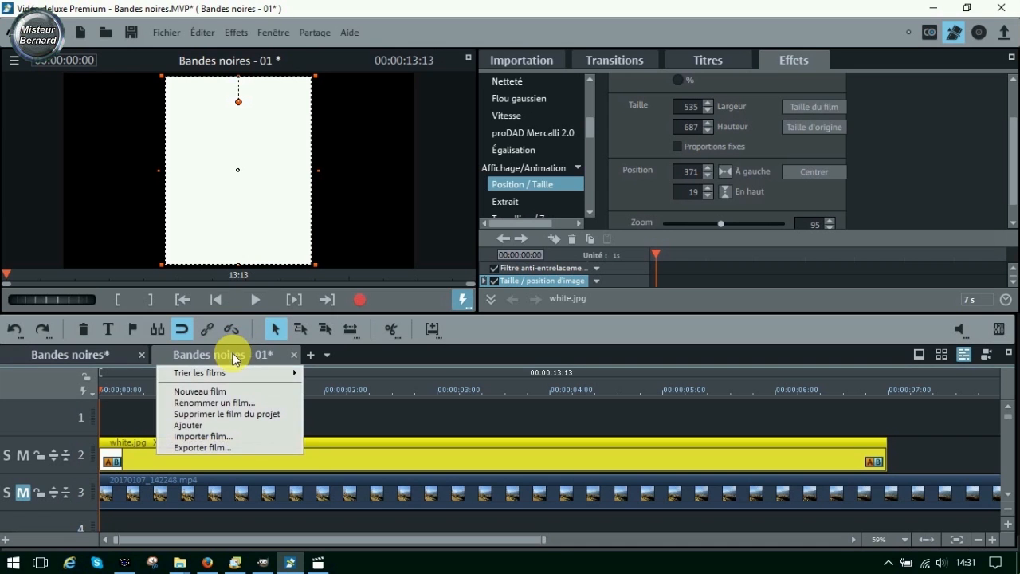
click(217, 403)
text(masque)
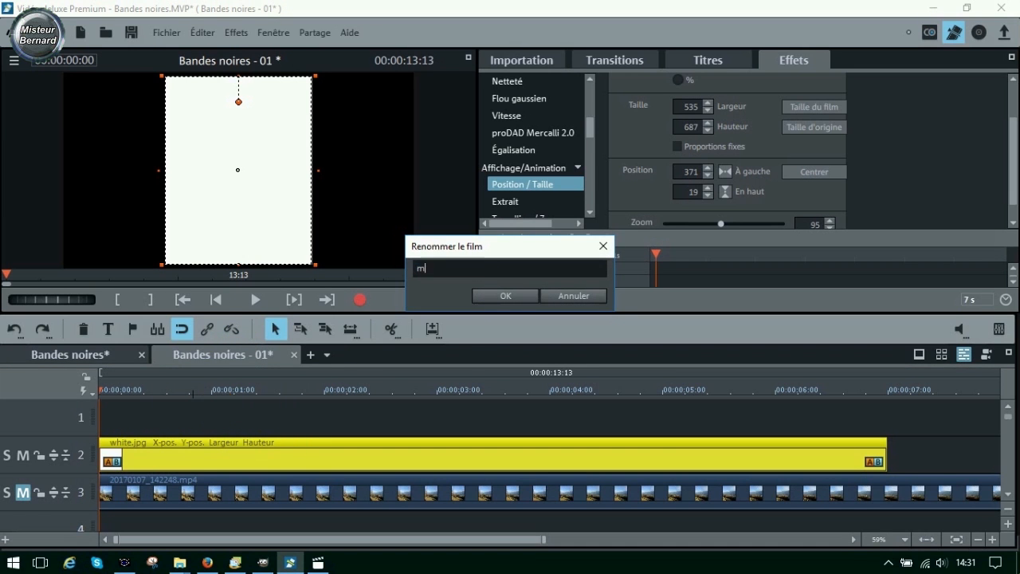
click(505, 296)
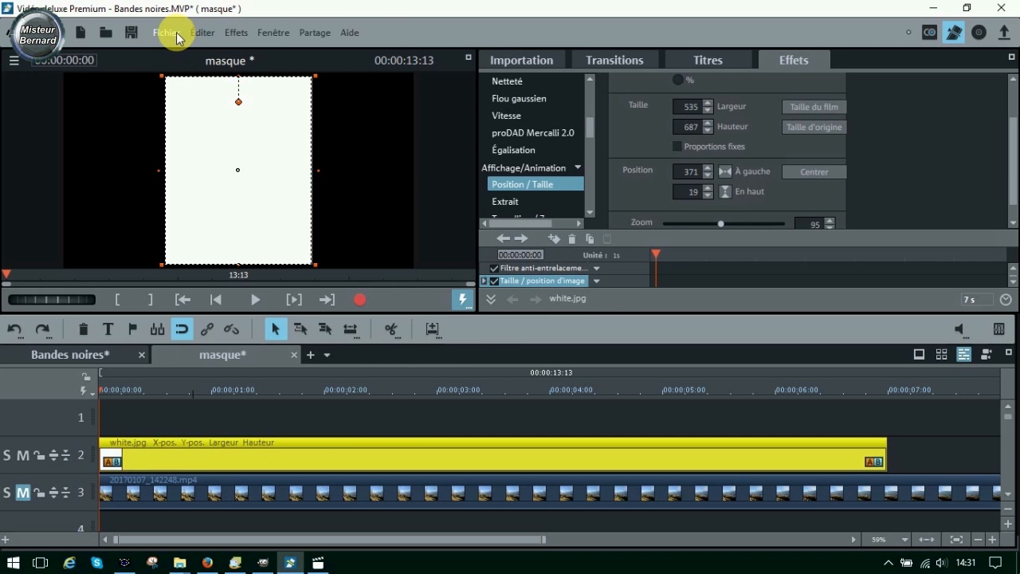
click(175, 36)
click(209, 114)
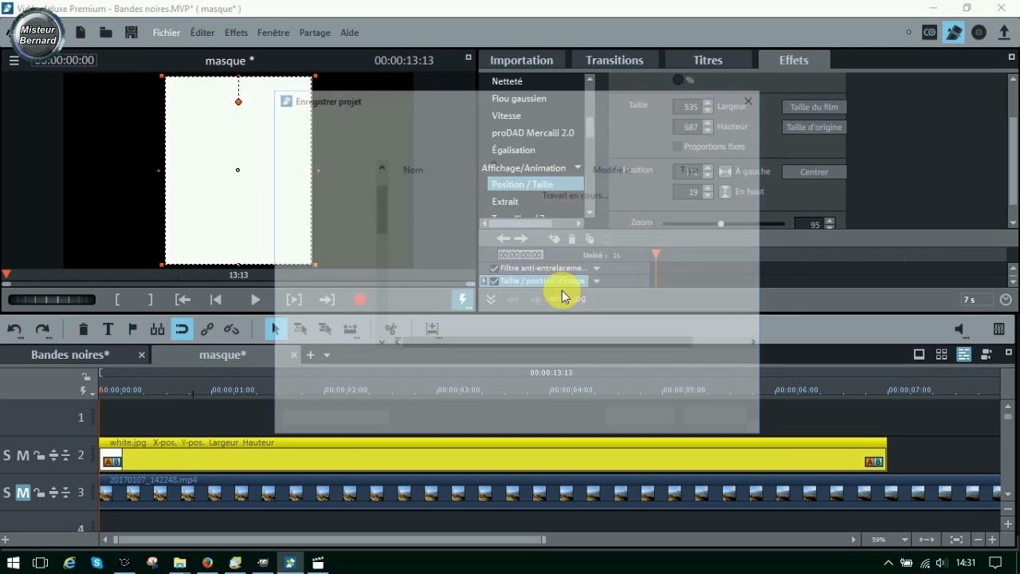
click(715, 413)
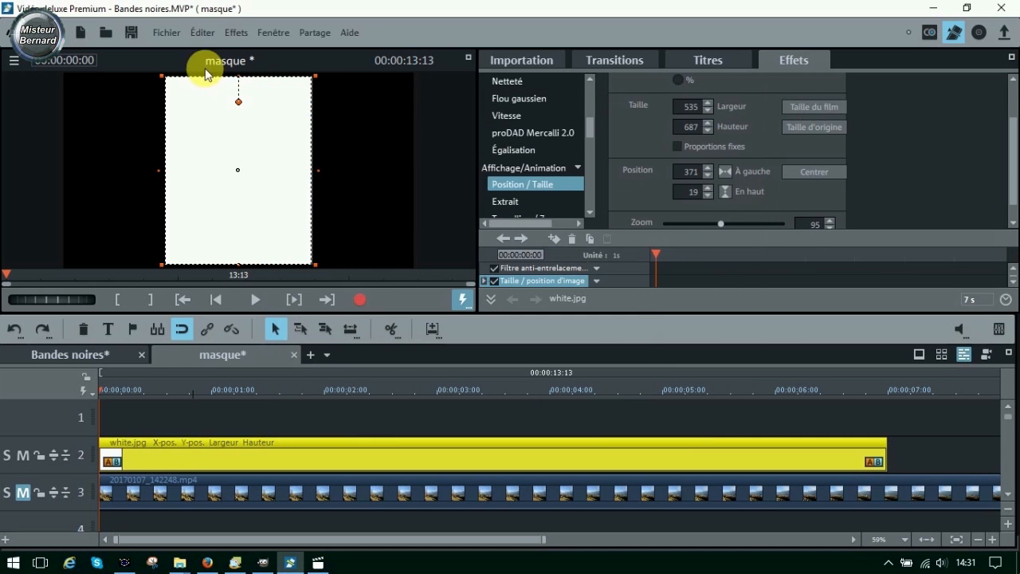
- Export the current frame of the masque film as the JPEG masque.jpg at 1280x720 in G:\Bandes noires\2-Fichiers utiles
click(166, 33)
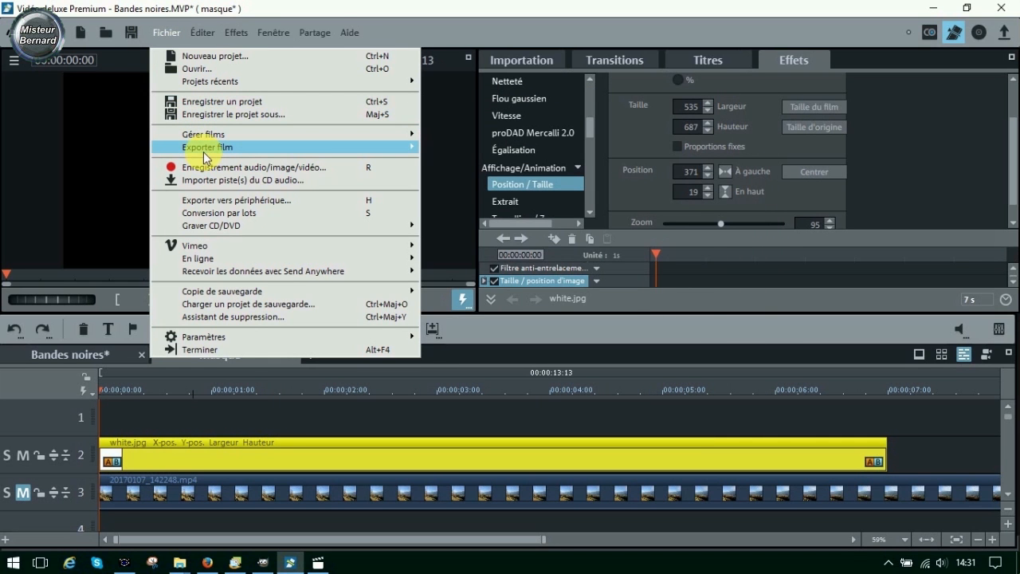
mouse_move(203, 151)
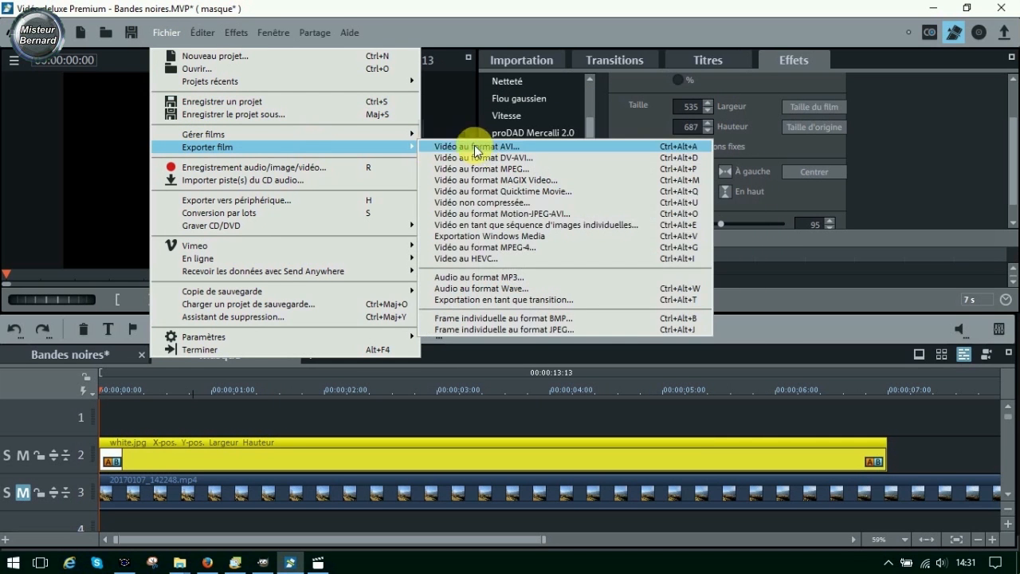
click(518, 330)
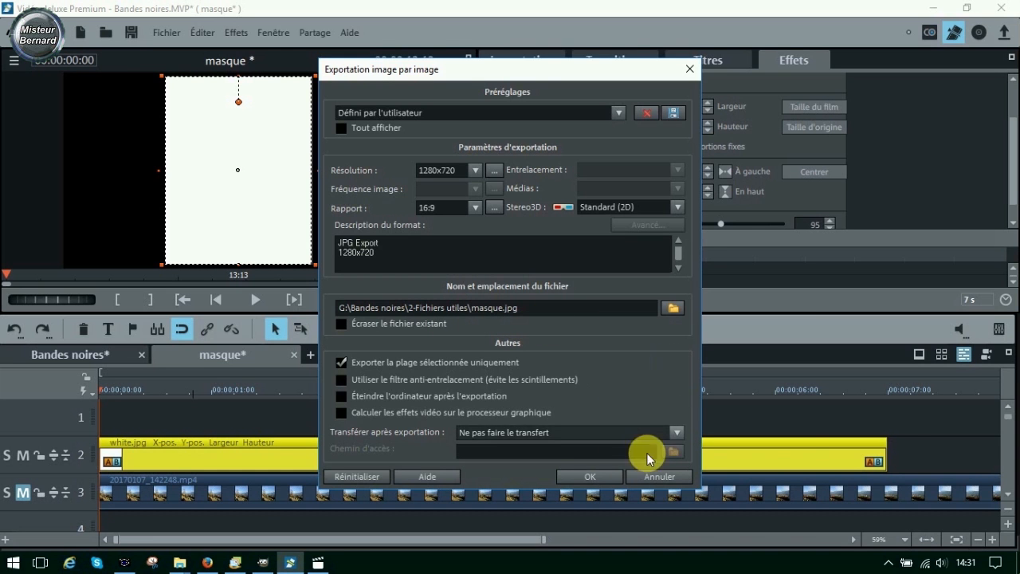
click(598, 473)
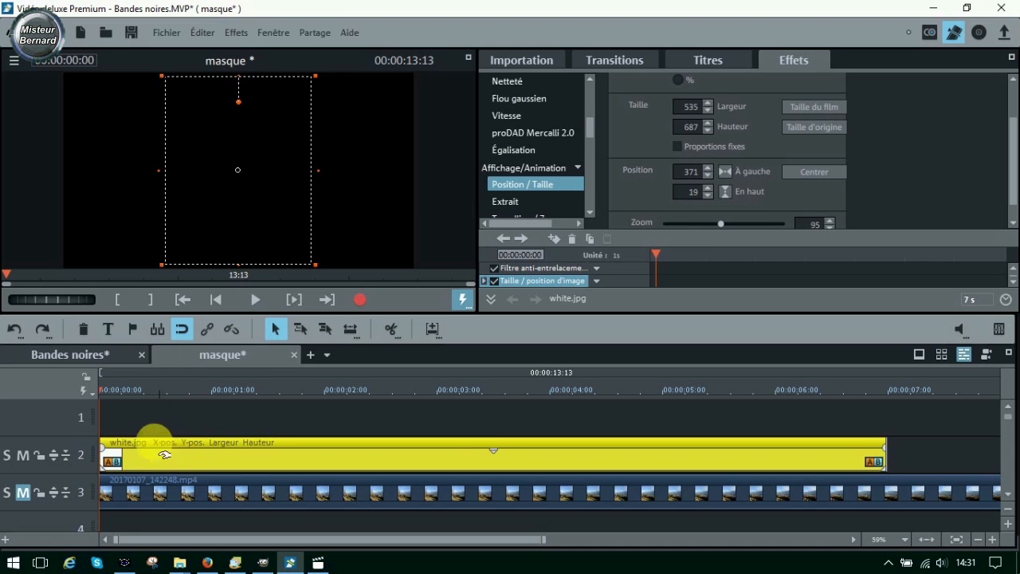
click(254, 300)
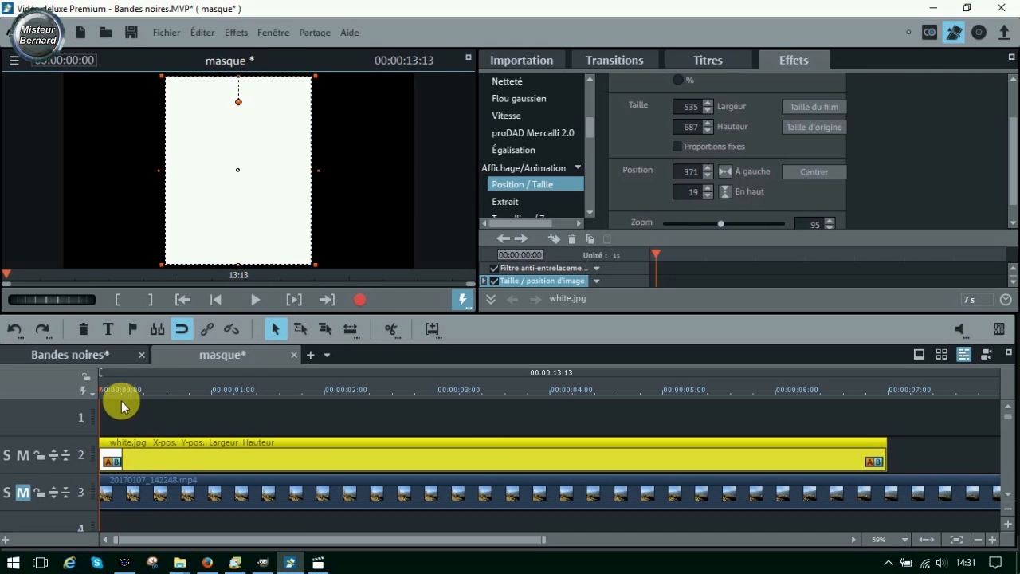
- In the Bandes noires film, place masque.jpg from 2-Fichiers utiles at the start of track 2, importing it without copying
click(42, 356)
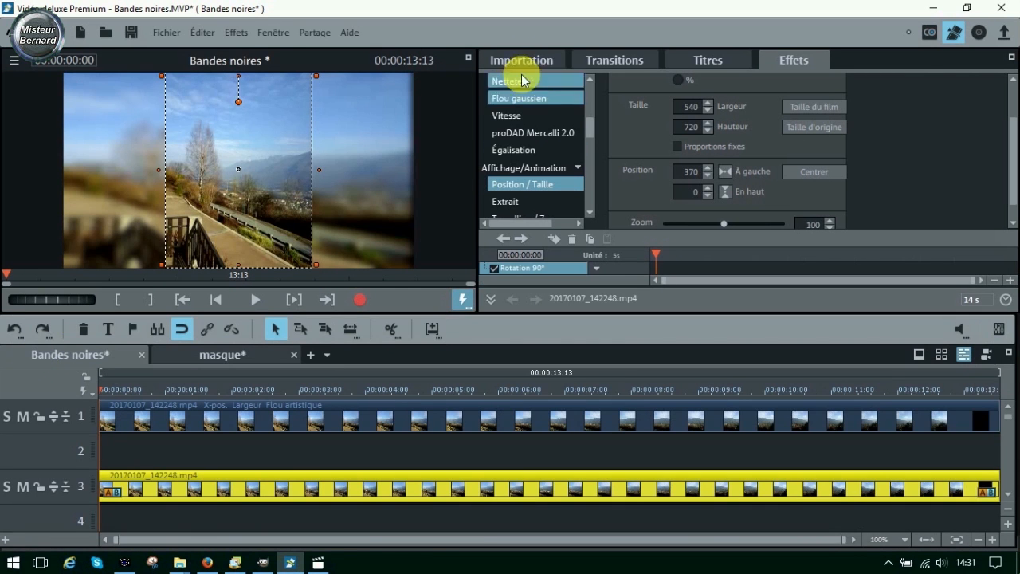
click(518, 61)
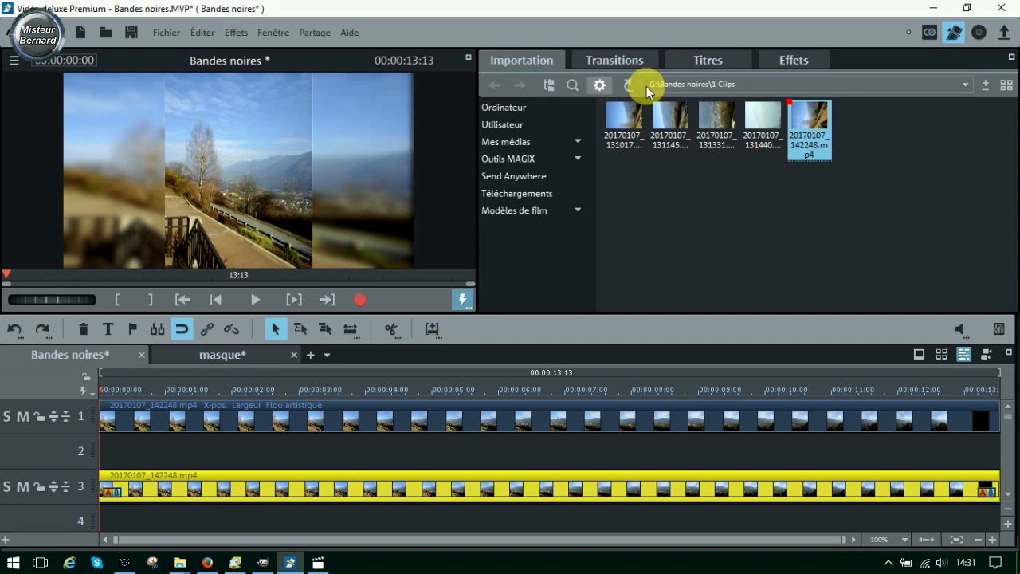
click(690, 86)
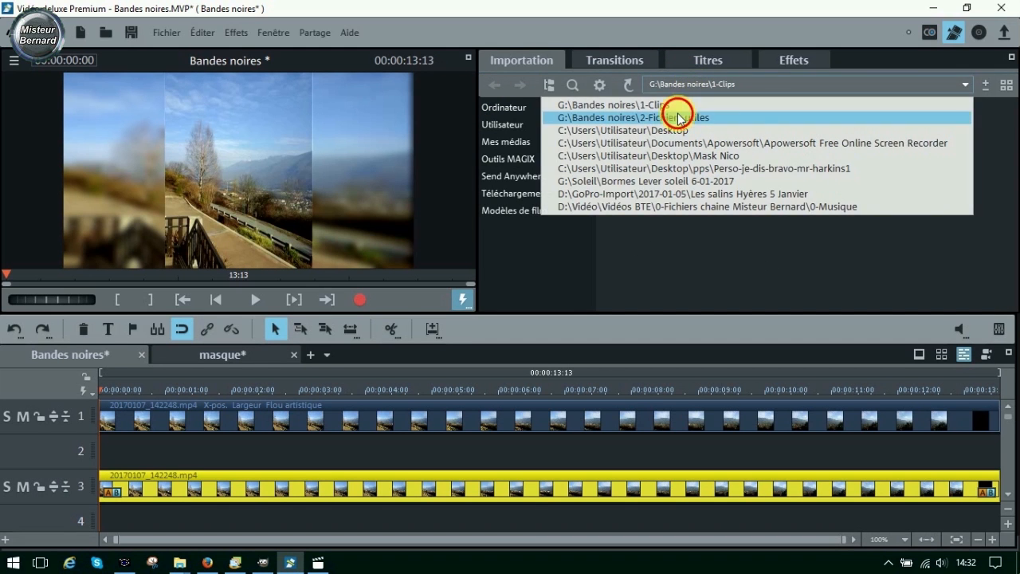
click(679, 117)
drag(628, 116, 128, 444)
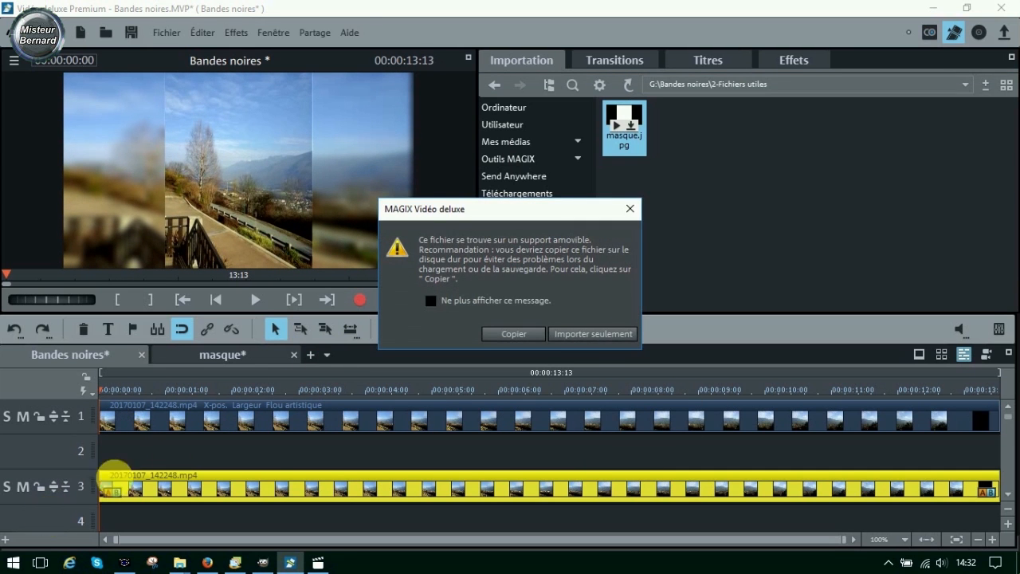
click(591, 334)
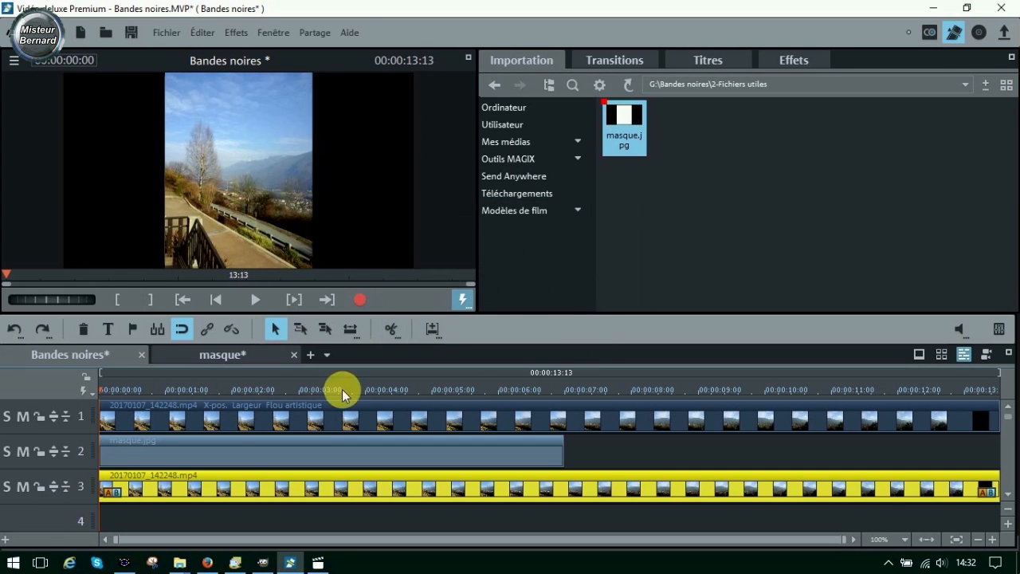
- Check masque.jpg in the preview at 00:00:00:15 by muting track 3 briefly
drag(107, 391, 138, 392)
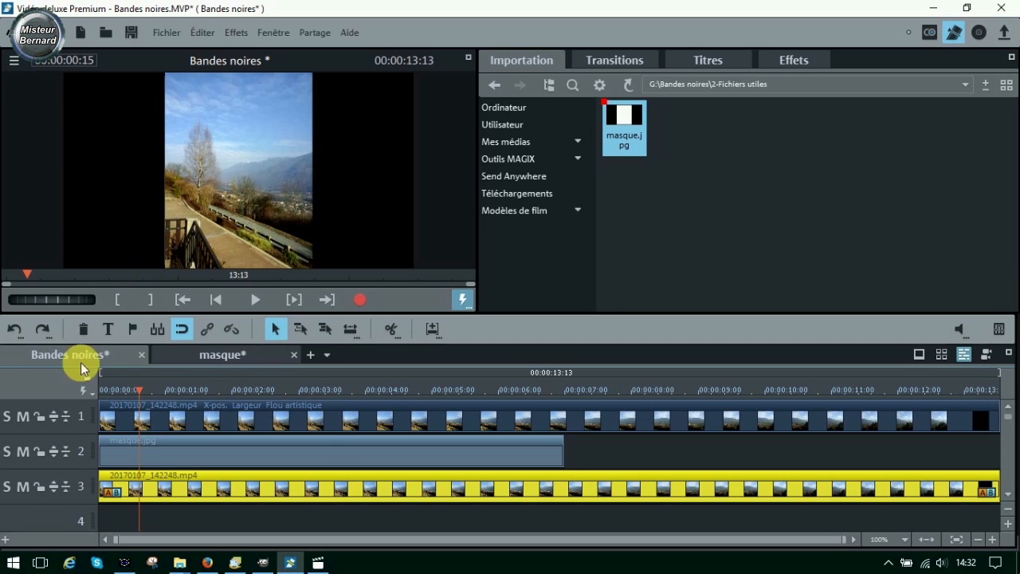
click(21, 487)
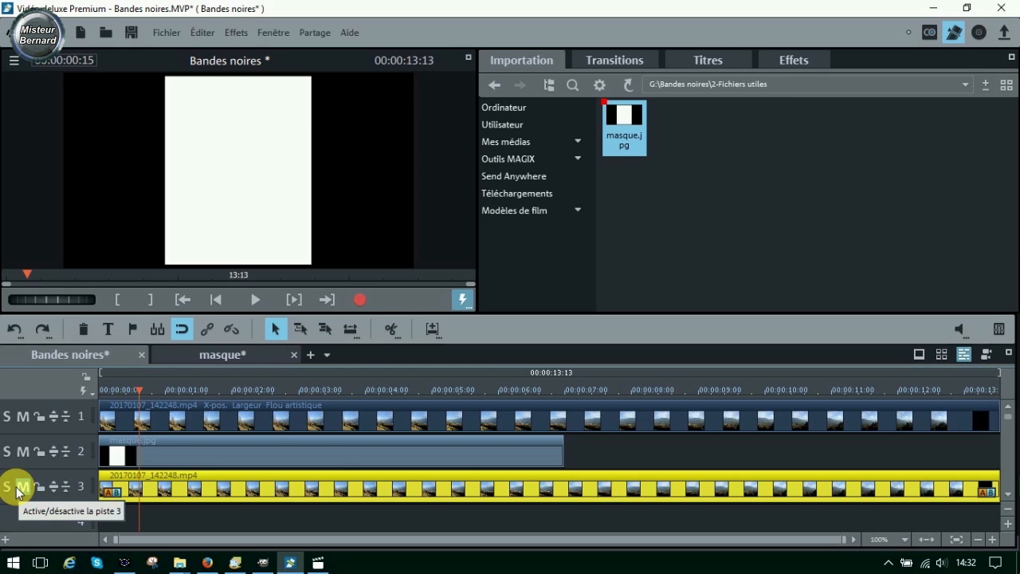
click(18, 486)
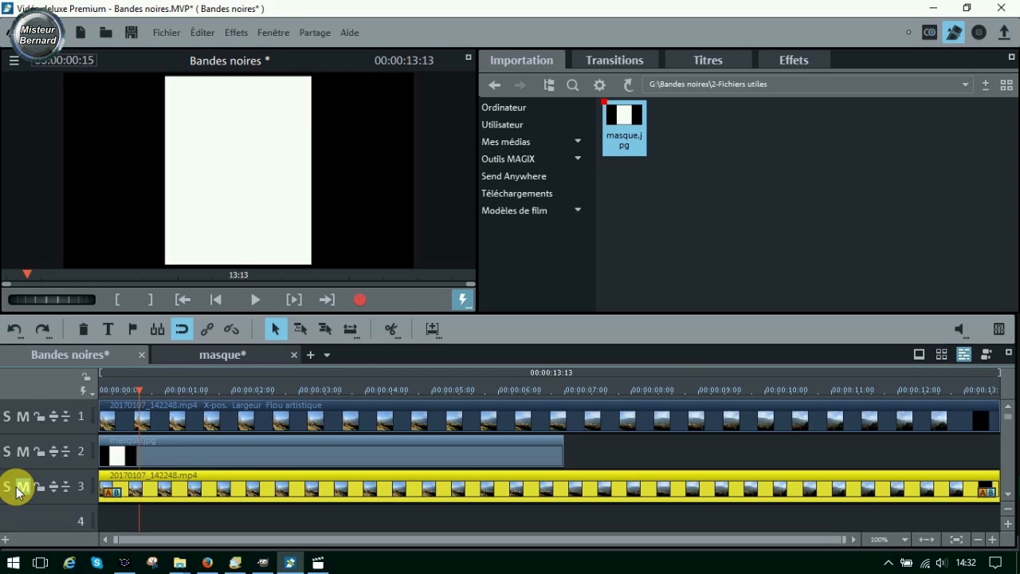
- Apply the Chrominance effect to masque.jpg with Alpha as the colour to mask
click(252, 452)
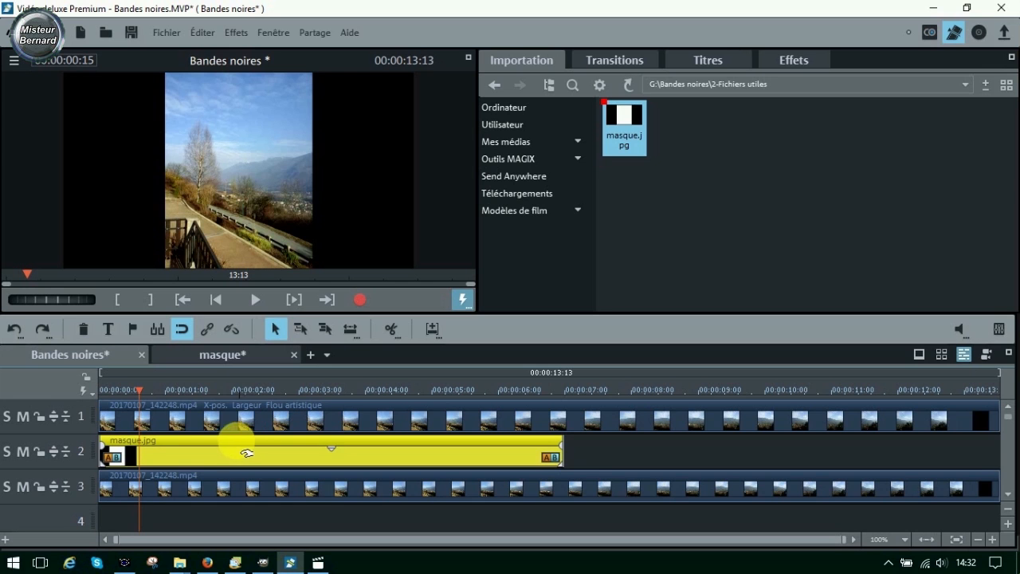
click(791, 61)
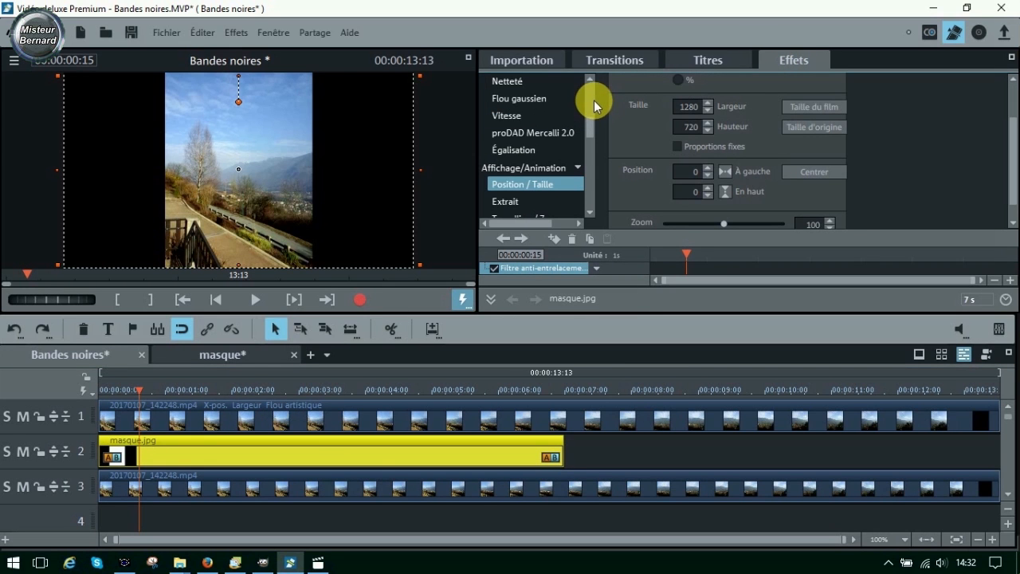
drag(590, 134, 589, 102)
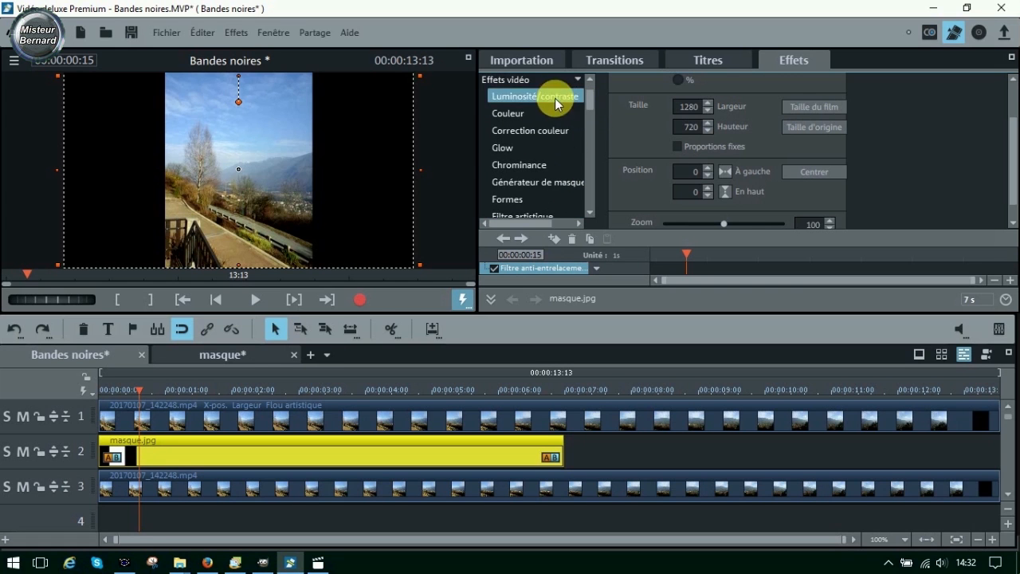
click(499, 165)
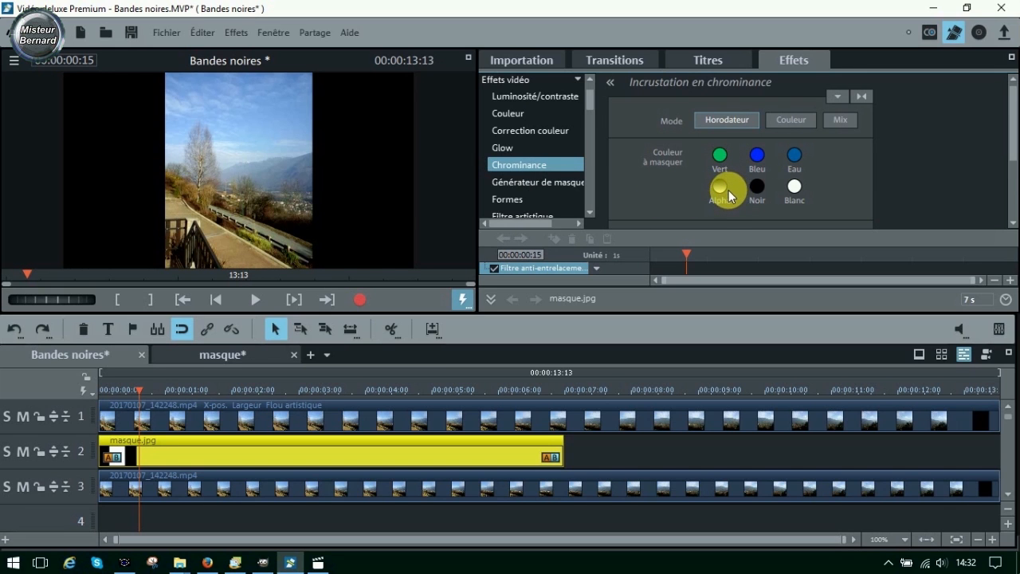
click(720, 187)
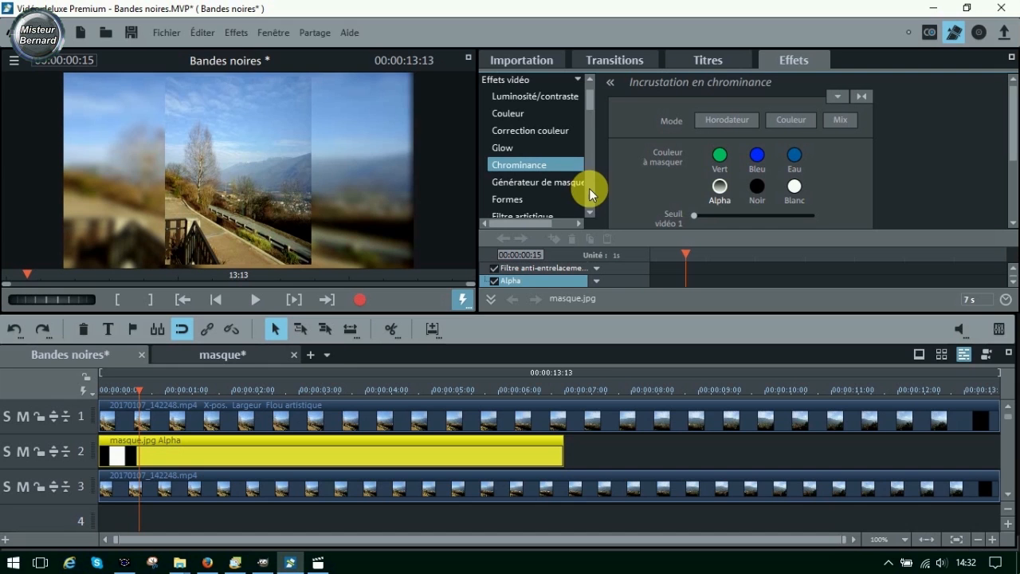
- Soften the edges of masque.jpg with a Netteté Flou artistique of 15, checking it in the enlarged preview
click(590, 212)
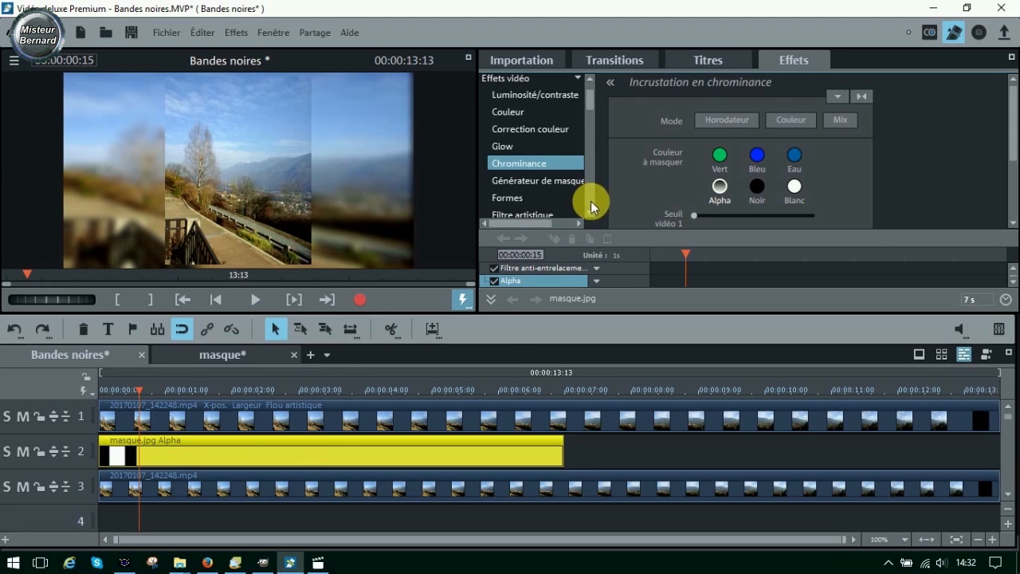
click(591, 212)
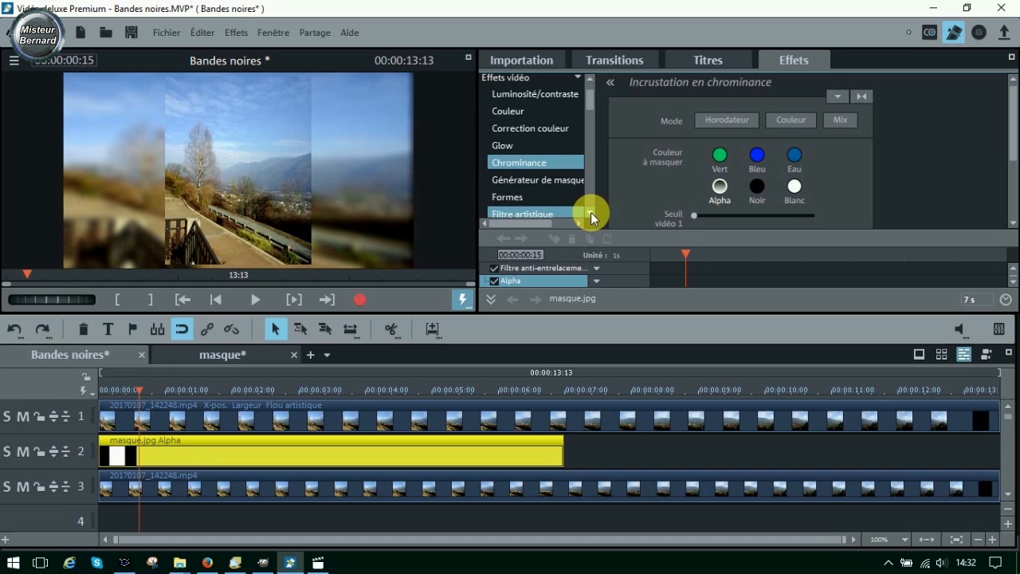
drag(590, 100, 588, 109)
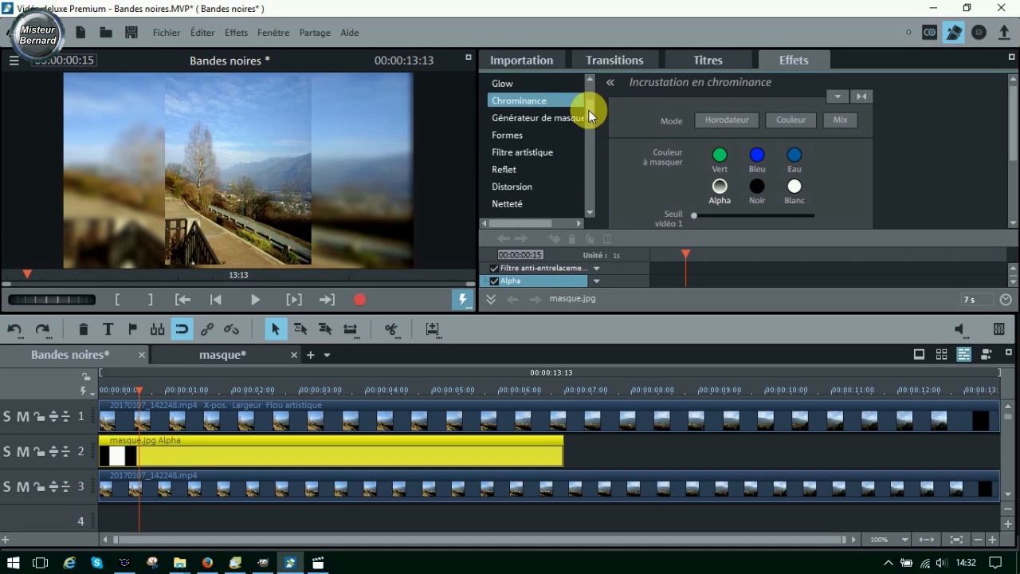
click(518, 202)
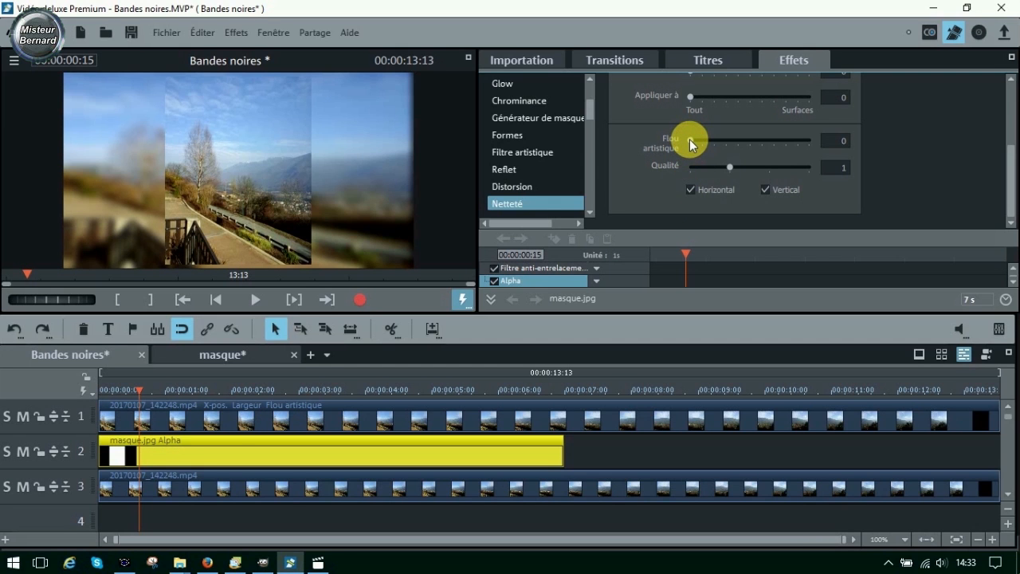
drag(693, 140, 707, 139)
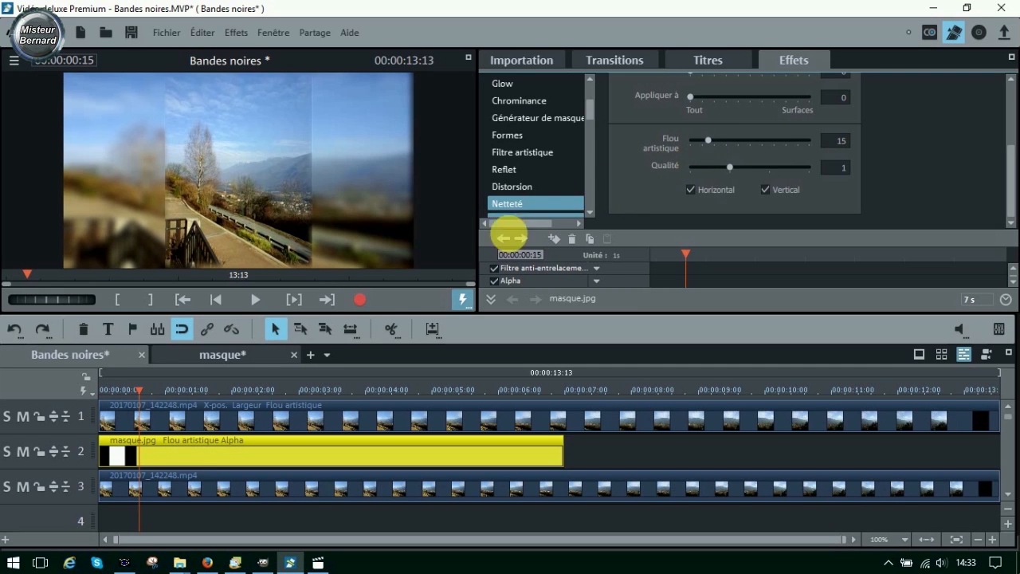
click(471, 57)
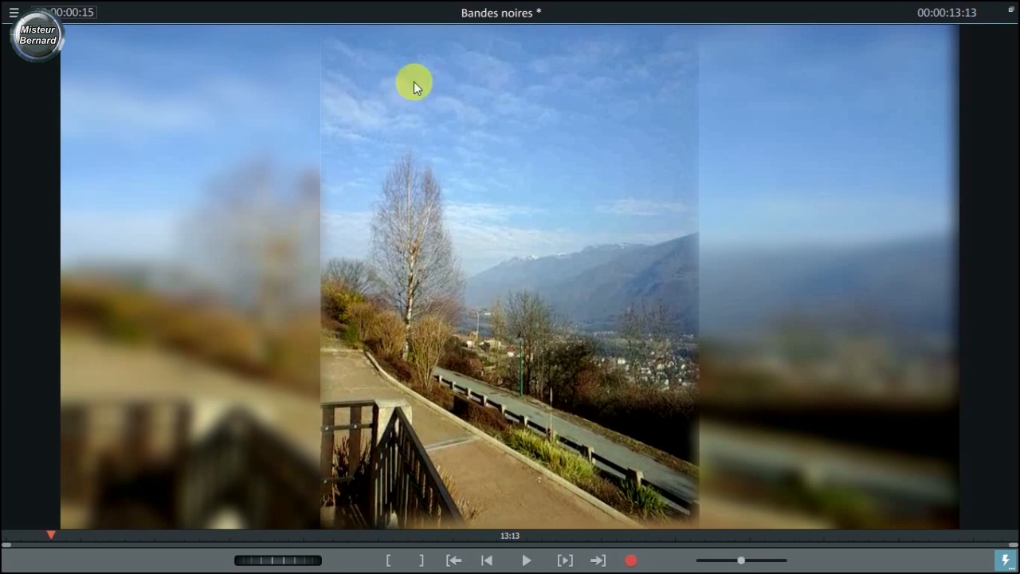
click(1010, 10)
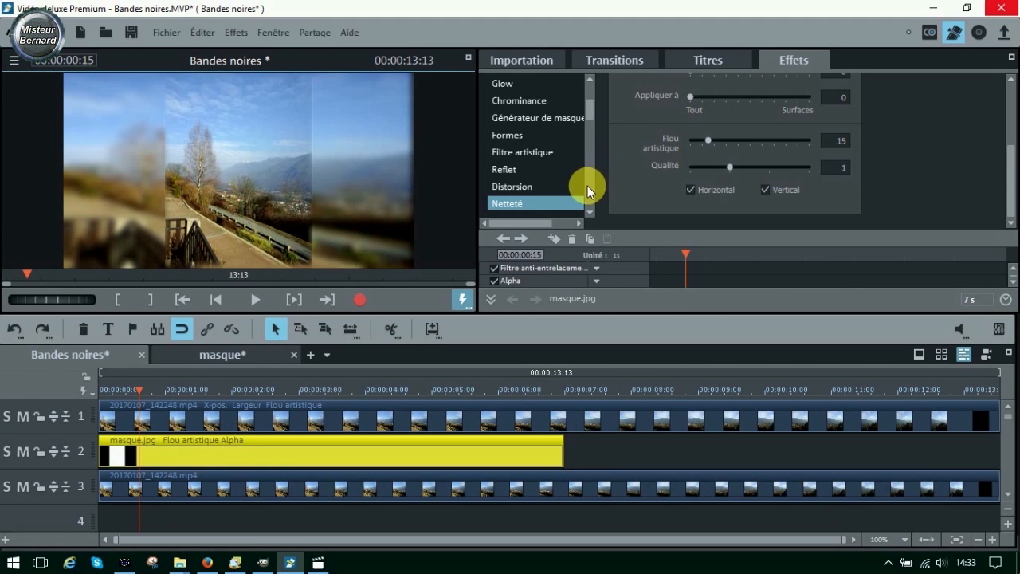
- Reduce the Zoom of masque.jpg to 98 in Position / Taille, giving about 1254 x 706, and check it in the enlarged preview
scroll(587, 187, down, 3)
click(549, 167)
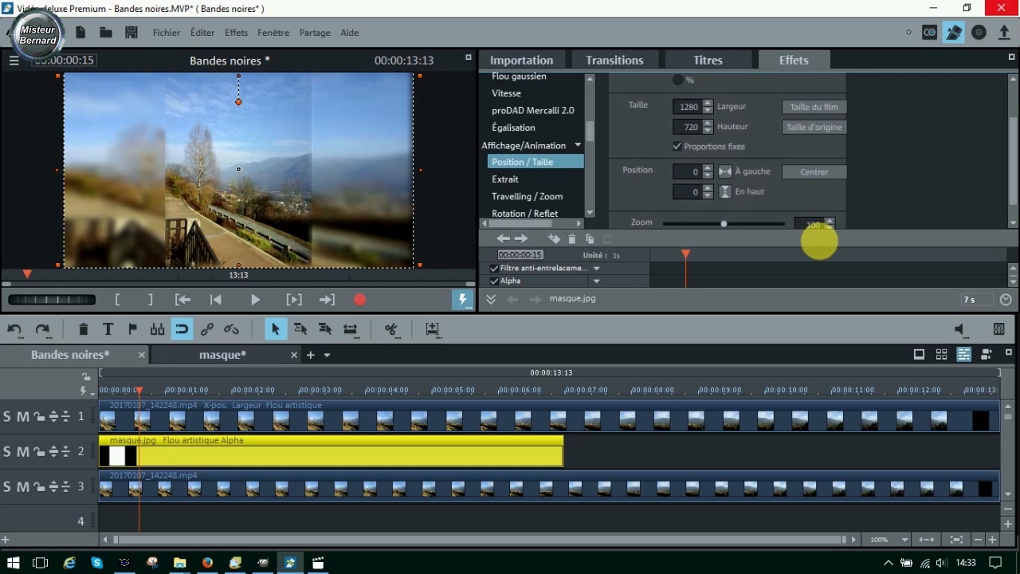
click(828, 227)
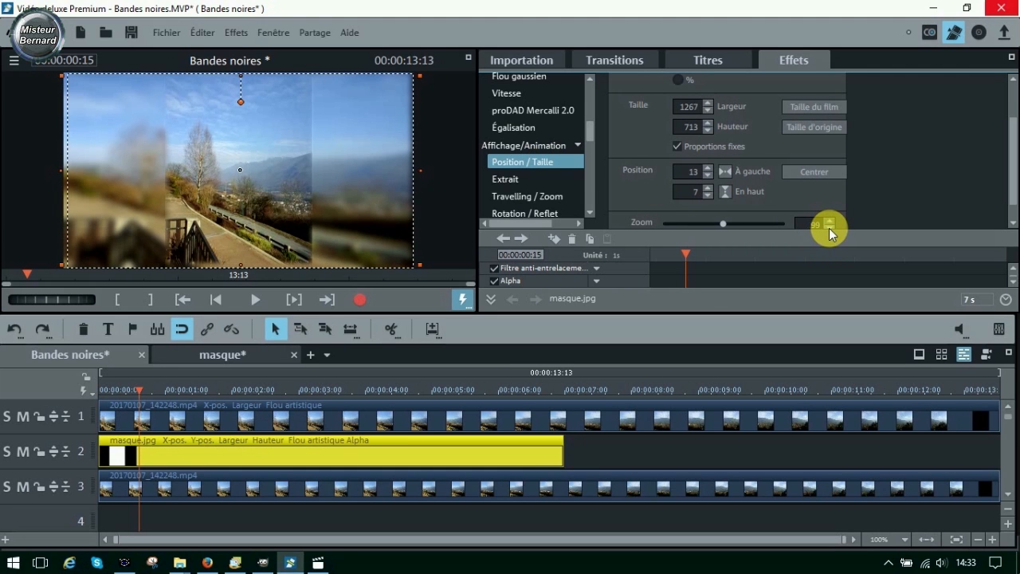
click(829, 228)
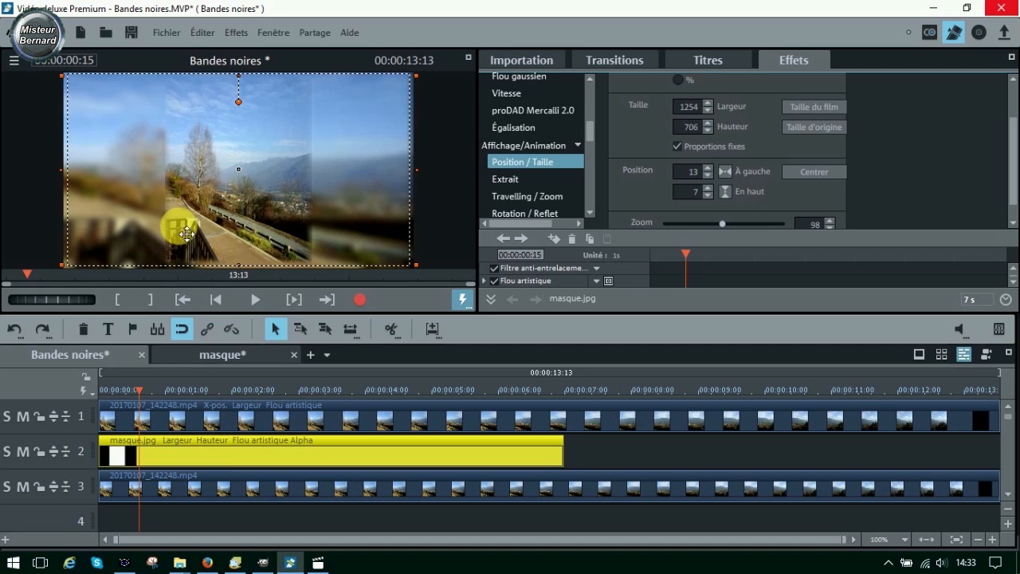
click(469, 58)
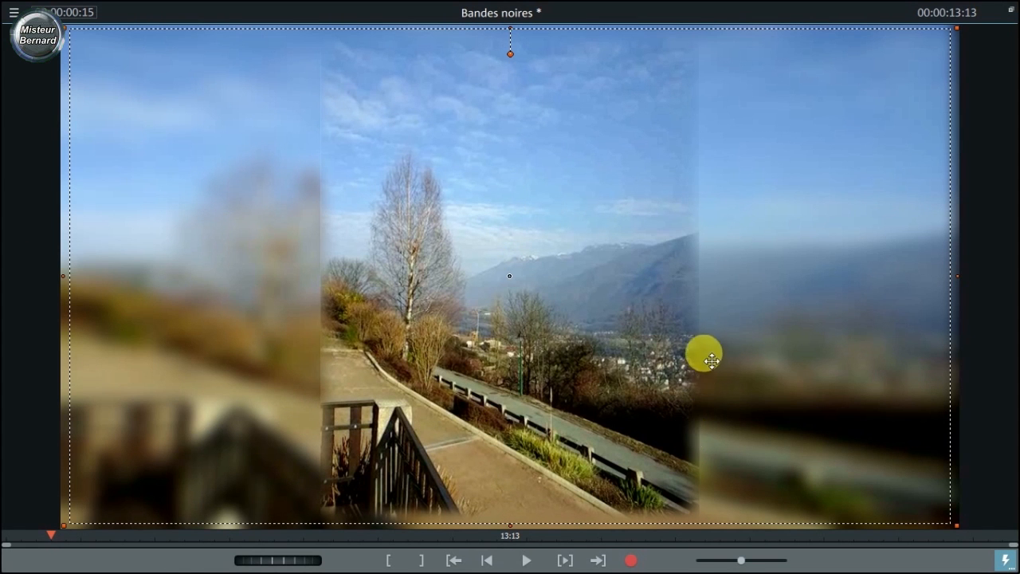
click(1011, 11)
- Extend masque.jpg on track 2 to the end of the video clips on tracks 1 and 3
click(563, 460)
drag(574, 466, 997, 451)
right_click(187, 458)
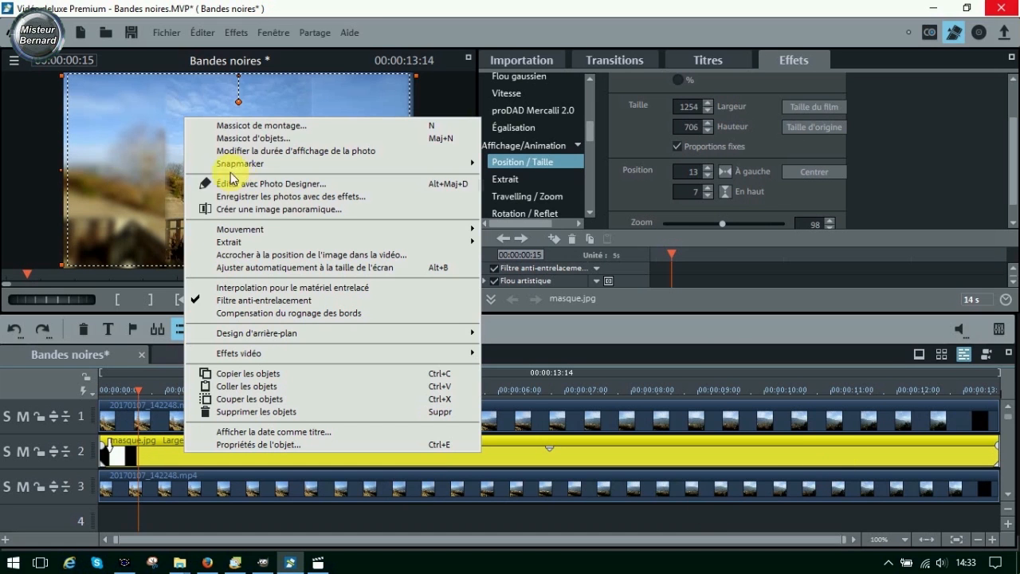
click(367, 11)
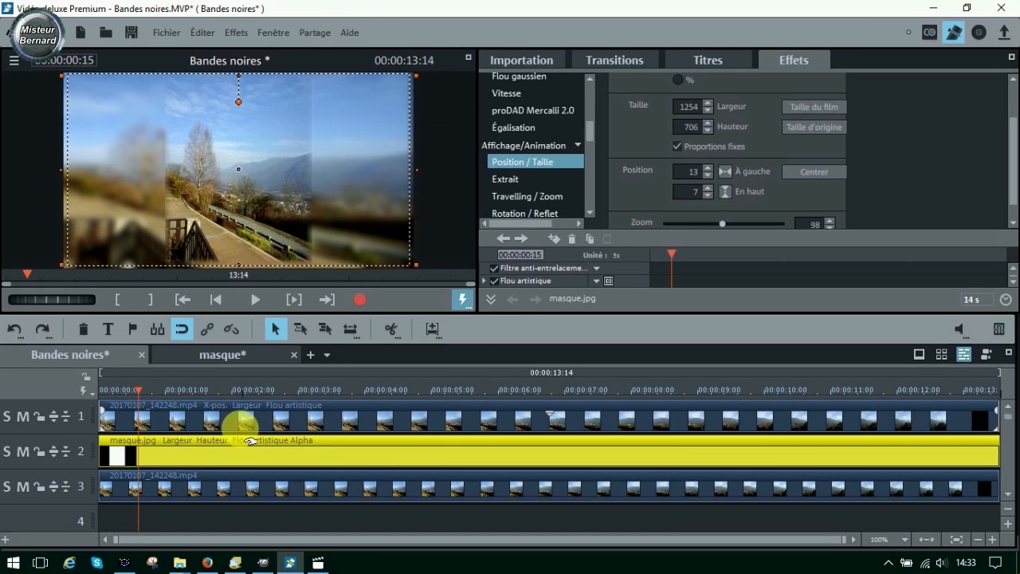
- Play the masked film from its start in the enlarged preview, and return to the normal layout
click(471, 58)
click(487, 560)
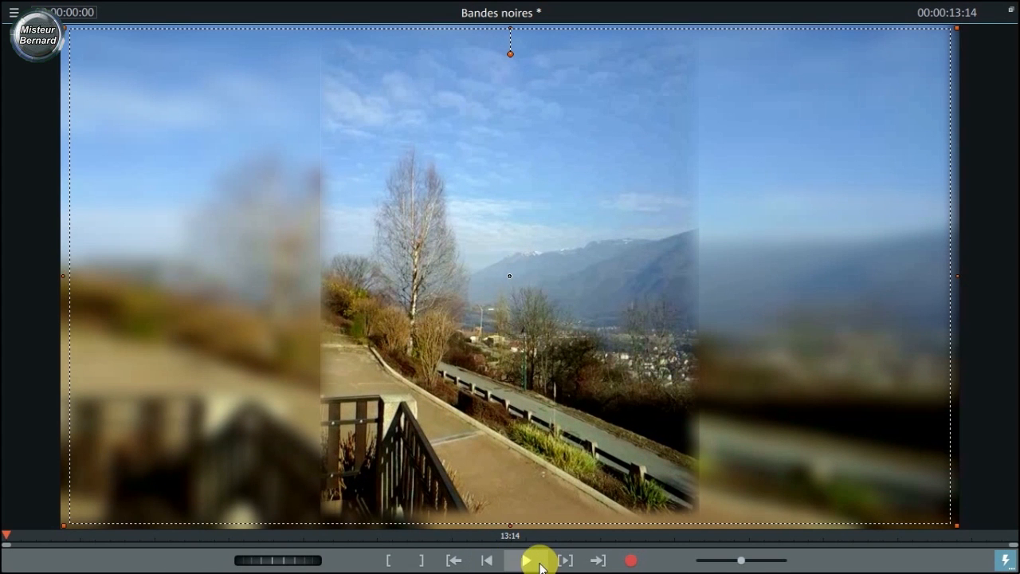
click(526, 560)
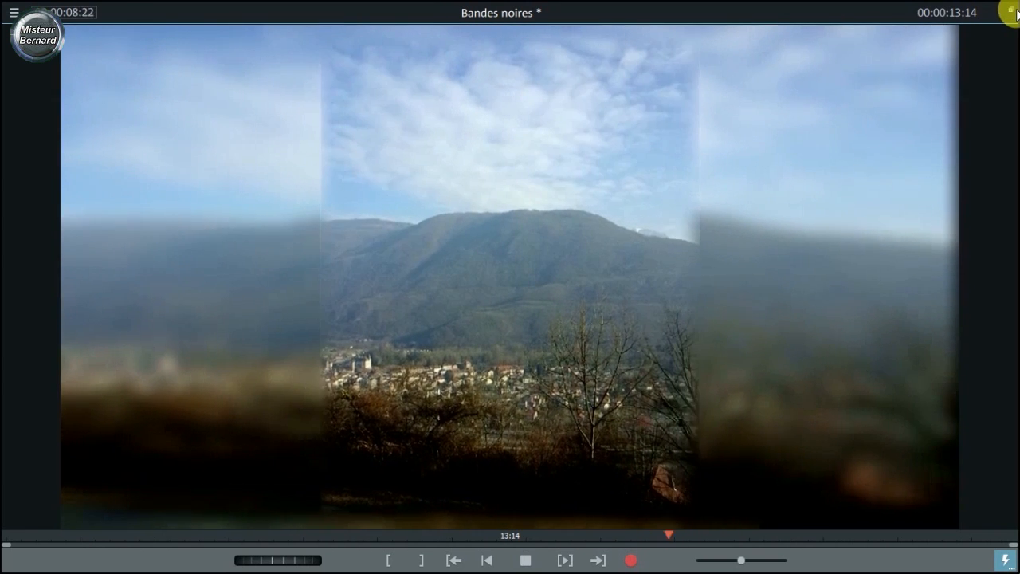
key(Escape)
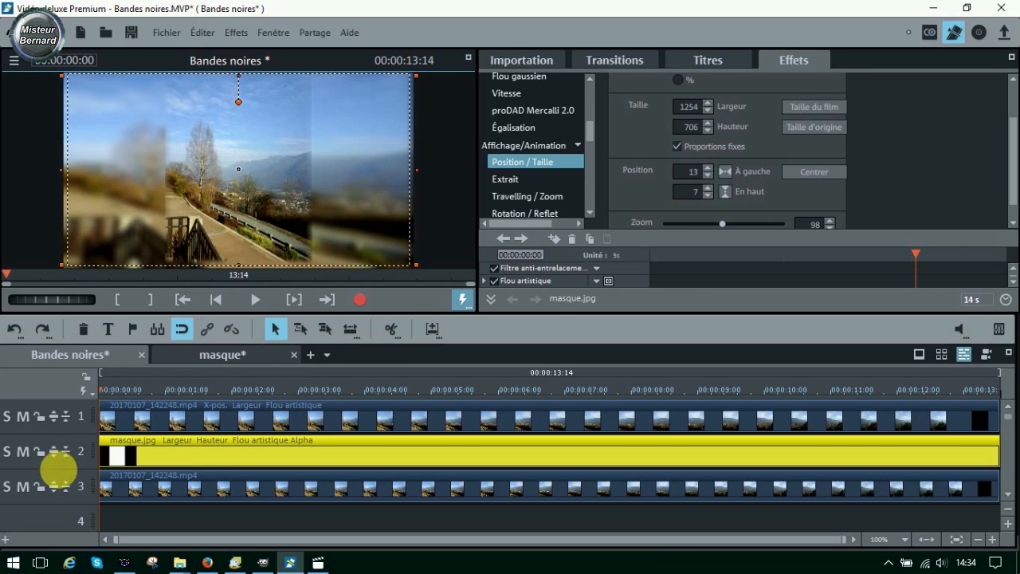
- Mute track 2, which holds masque.jpg
click(27, 454)
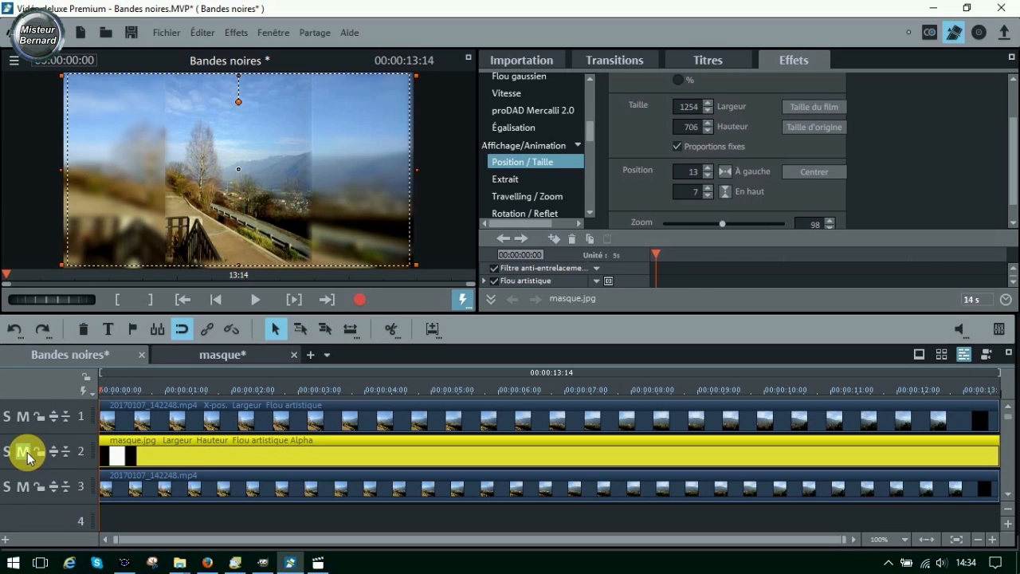
click(25, 453)
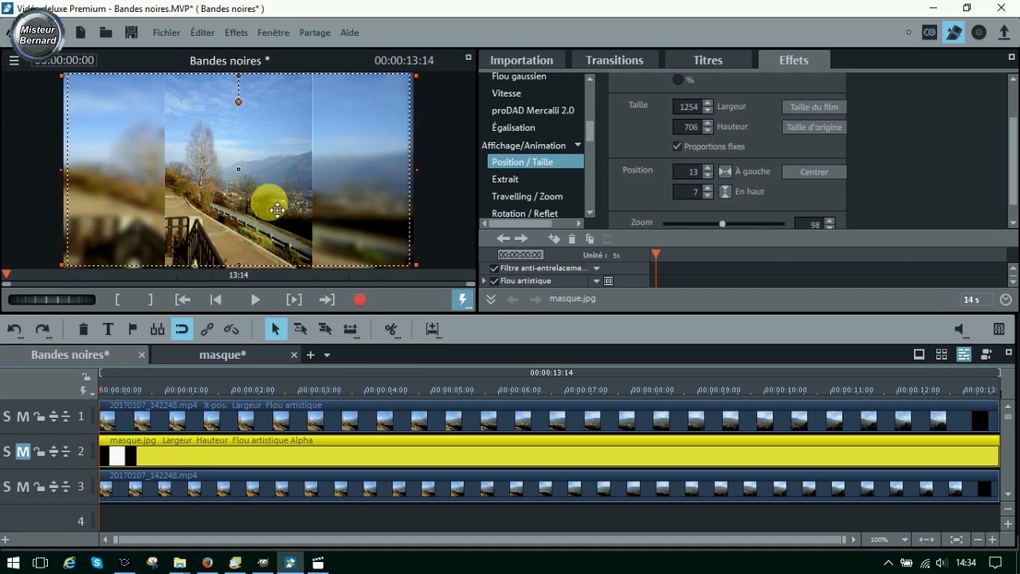
- Add the Noir image from Images test to the start of empty track 4, choosing not to adjust it to the screen format
click(1006, 496)
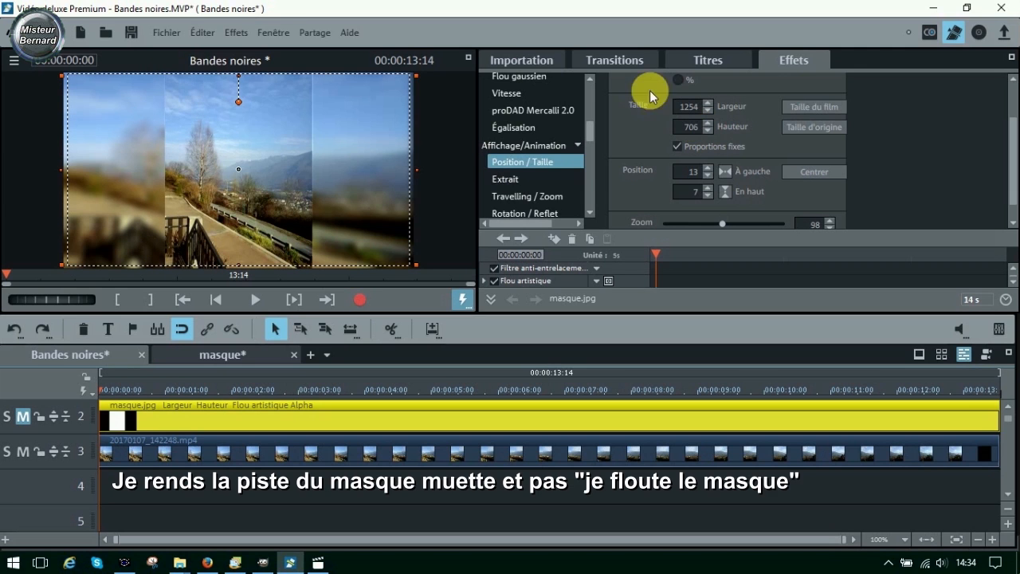
scroll(587, 168, down, 3)
click(587, 189)
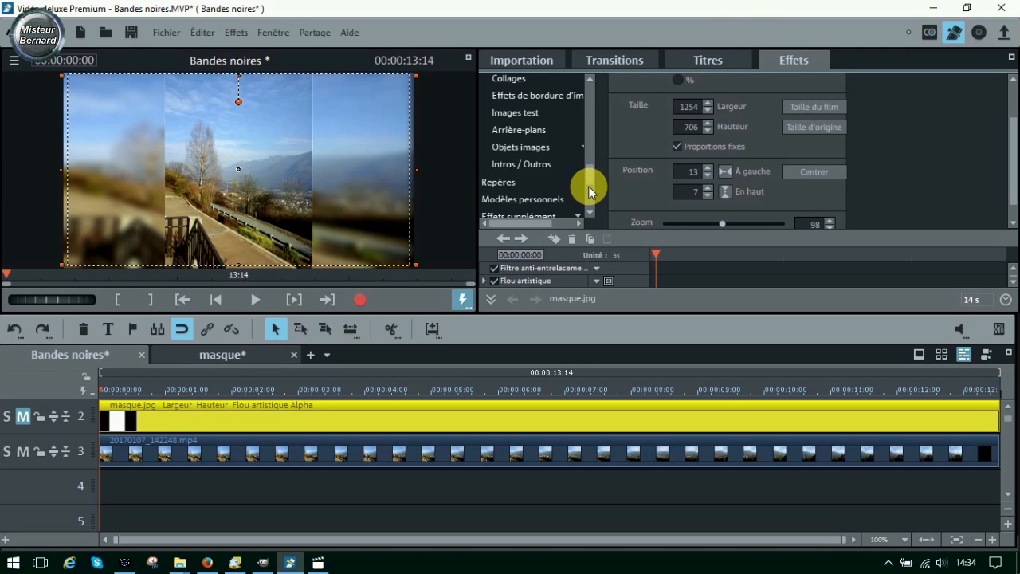
click(553, 112)
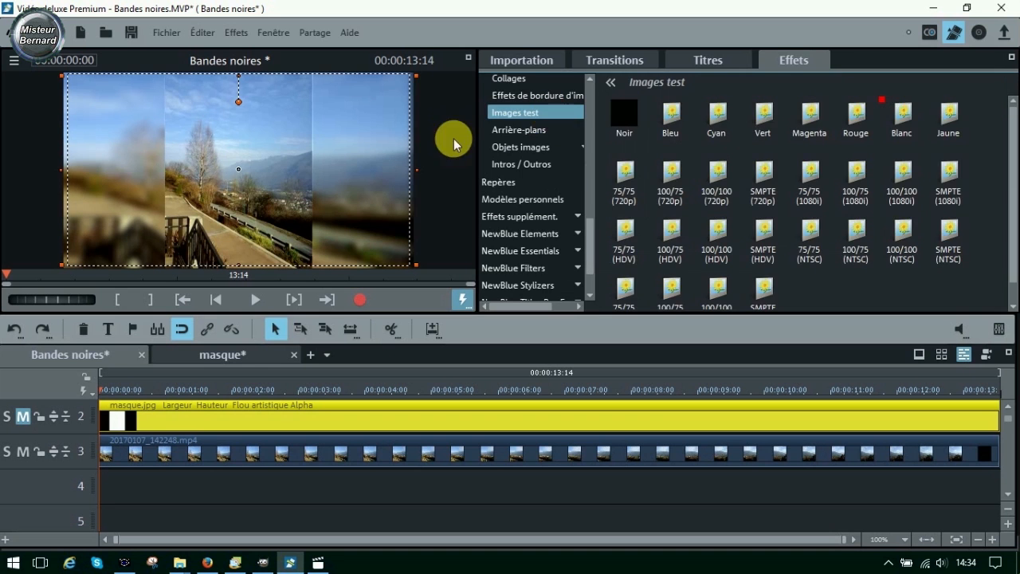
drag(631, 106, 216, 486)
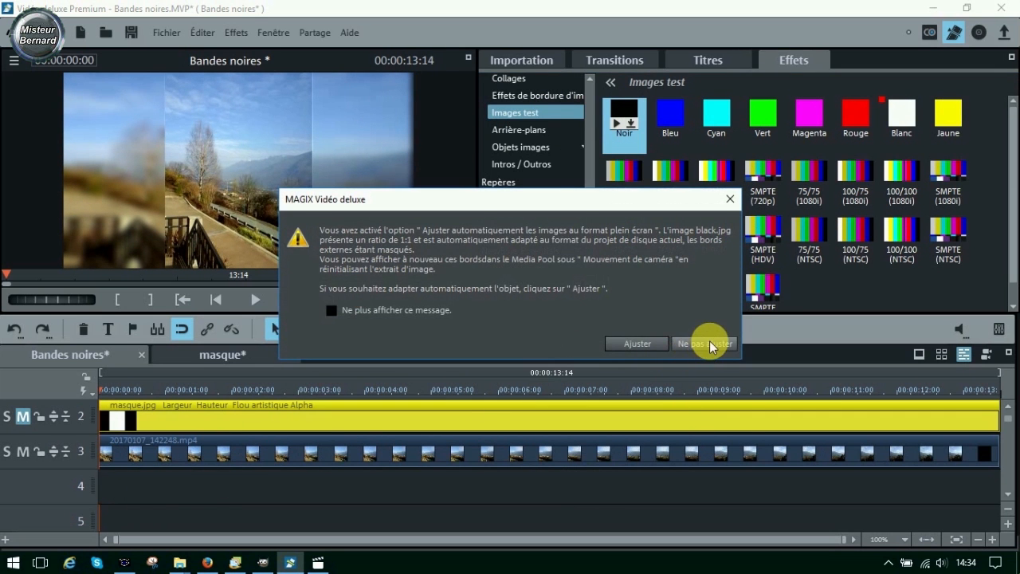
click(709, 344)
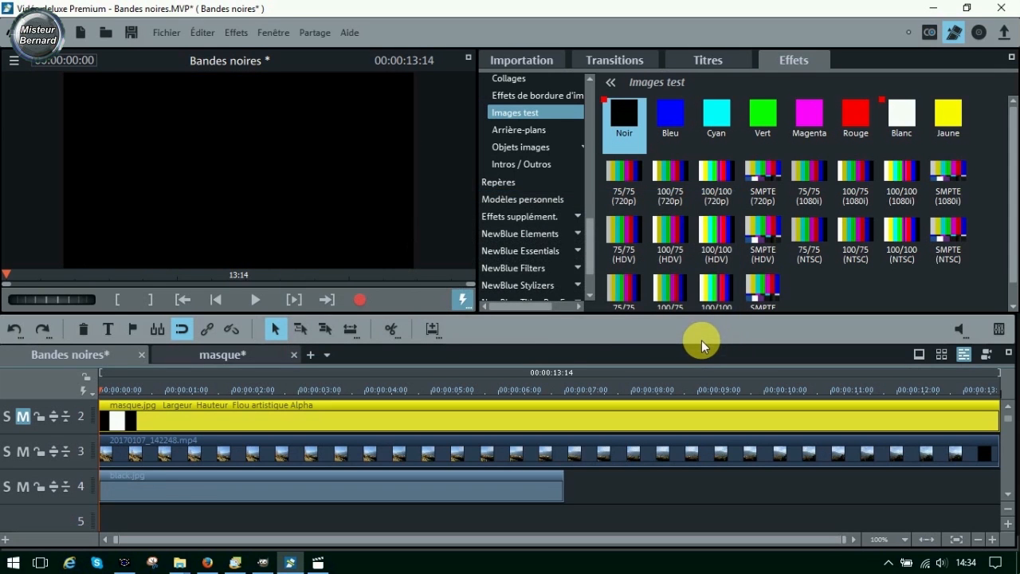
- Turn off Proportions fixes for black.jpg and narrow it to a strip about 16 wide over the left seam
click(189, 490)
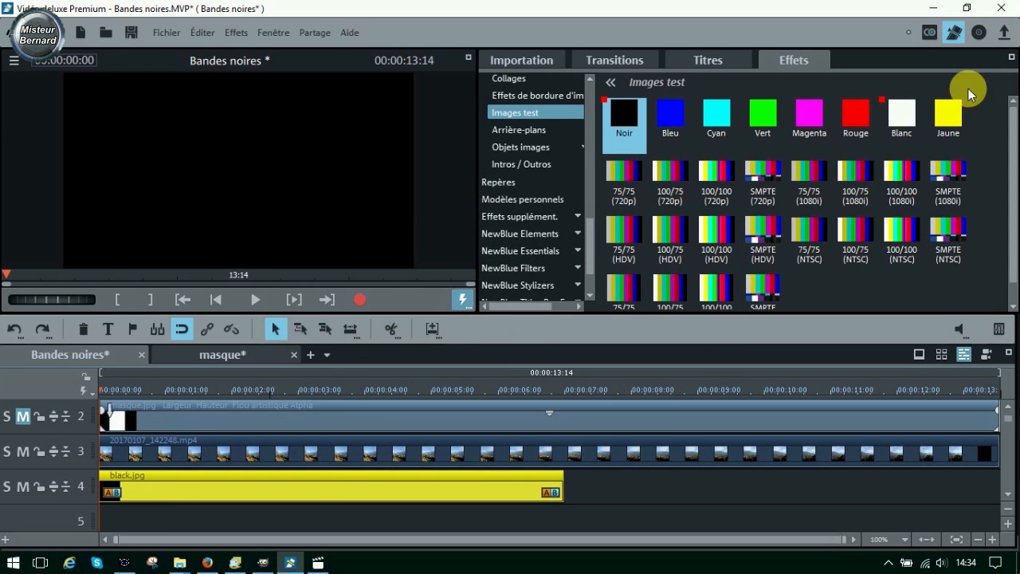
scroll(588, 97, up, 5)
click(577, 100)
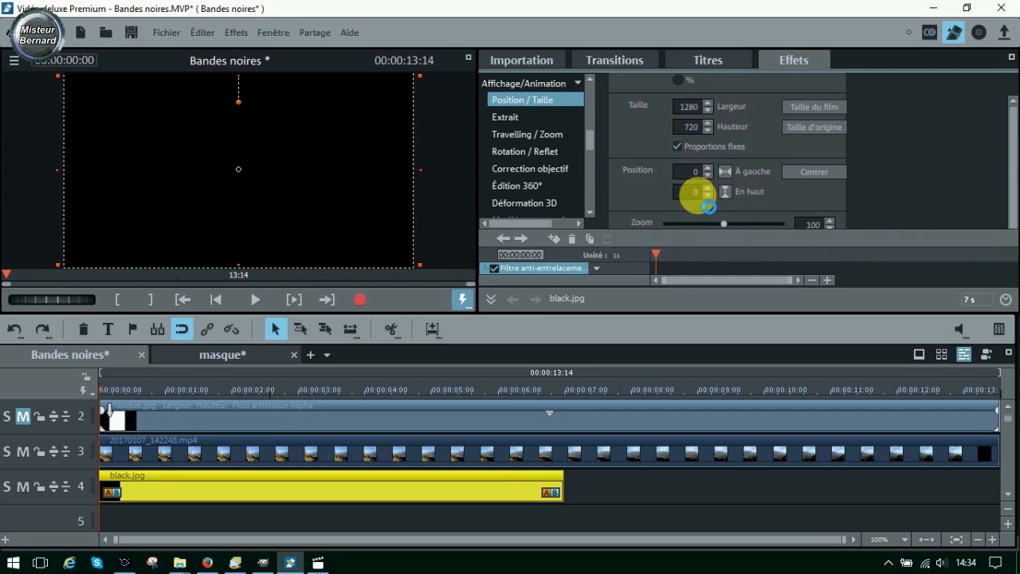
click(677, 145)
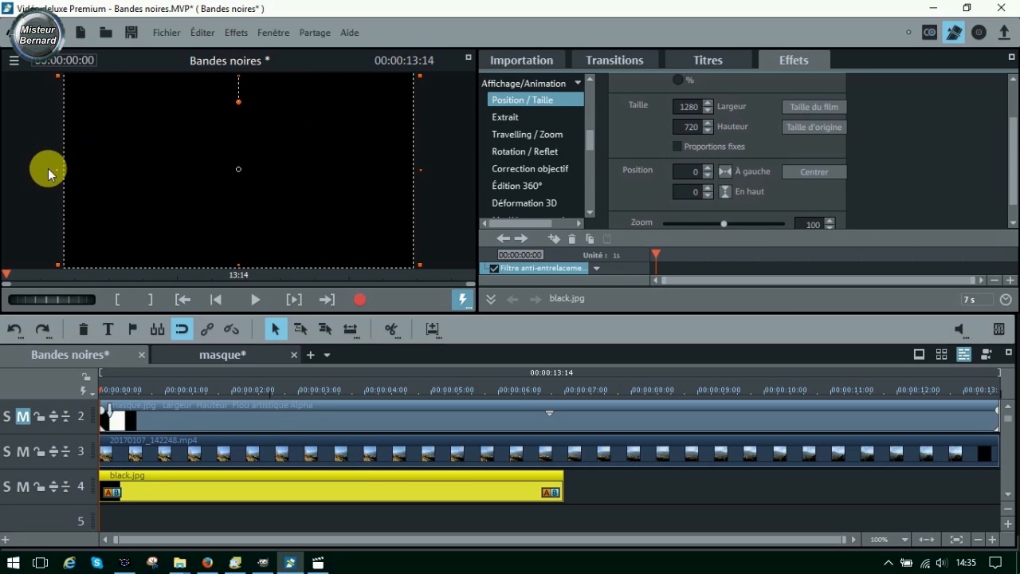
drag(62, 171, 156, 173)
drag(426, 175, 179, 182)
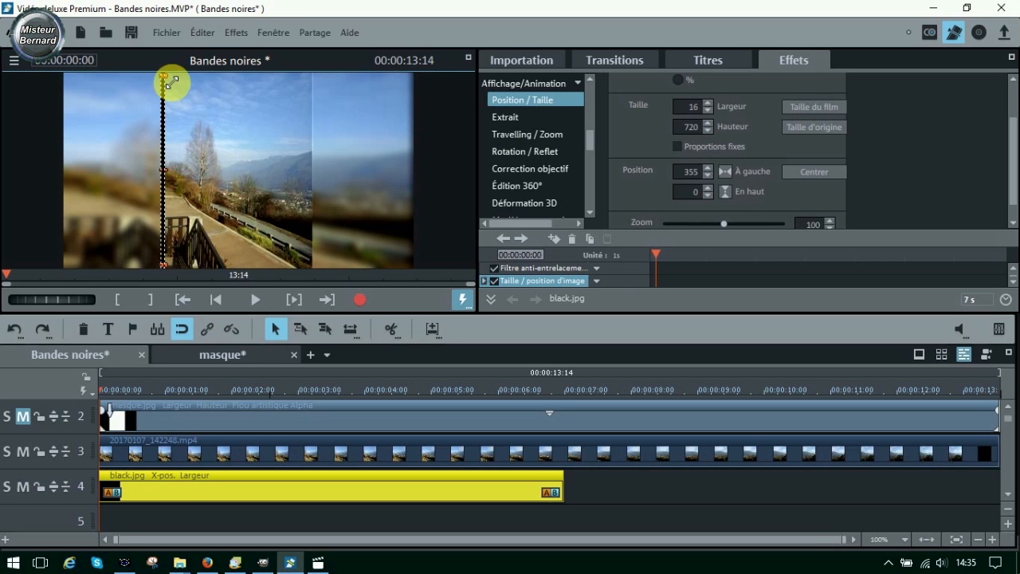
- Stretch the black strip to about 11 x 786, place it at about 363, -25 on the left seam, and check it in the enlarged preview
drag(170, 81, 173, 75)
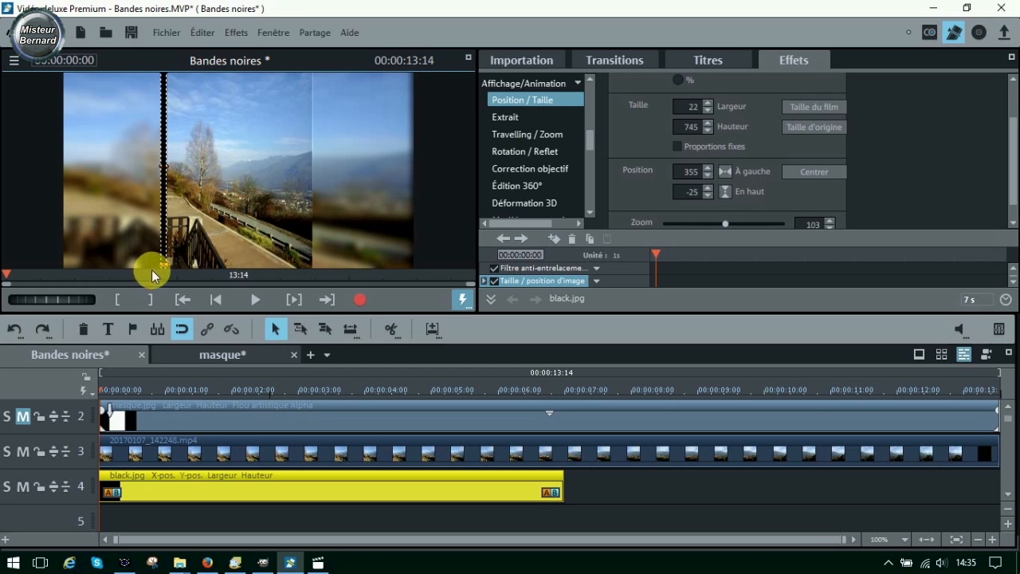
mouse_move(168, 268)
mouse_down()
mouse_move(173, 280)
mouse_move(164, 276)
mouse_up()
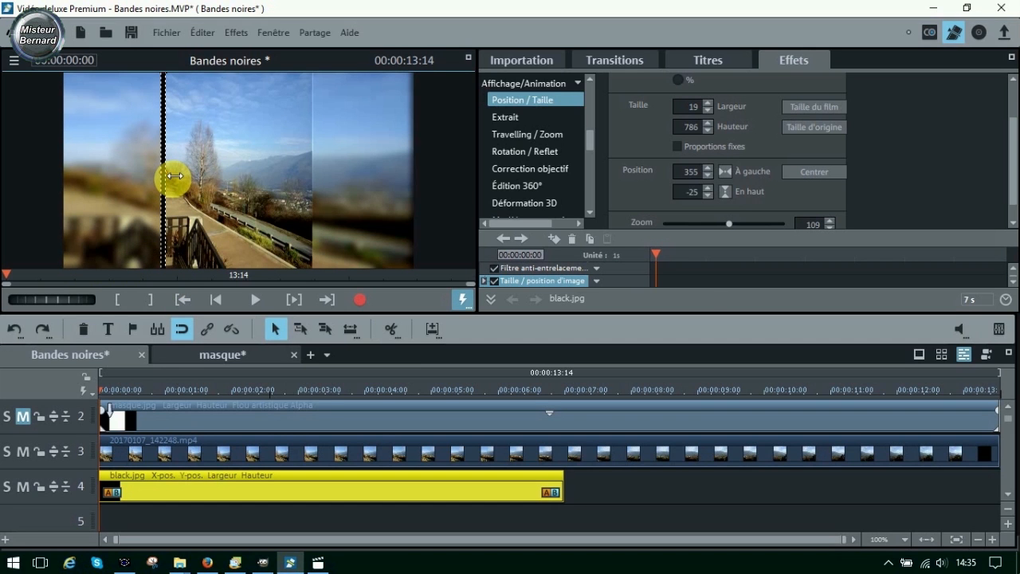
drag(174, 175, 150, 182)
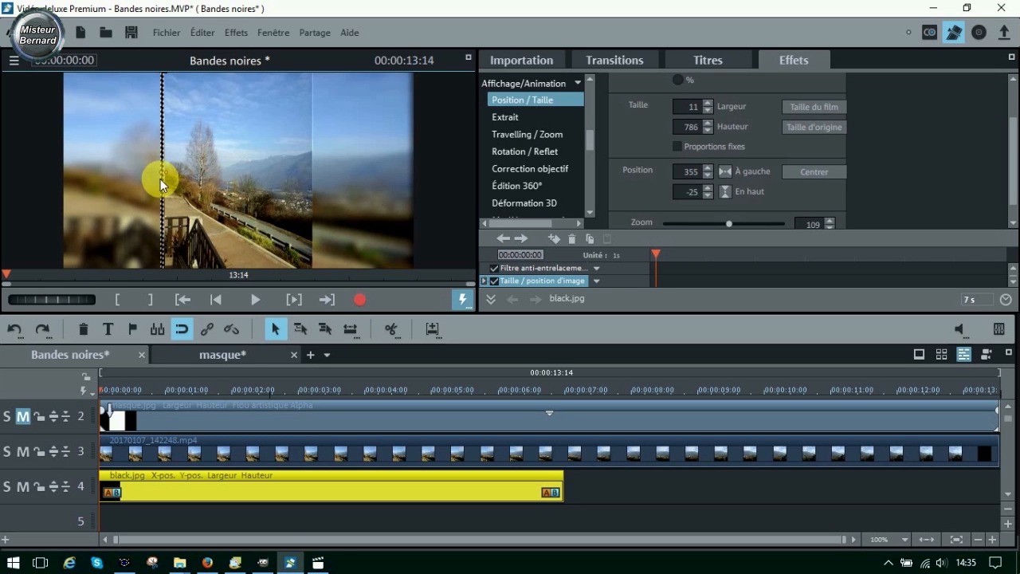
drag(162, 179, 165, 179)
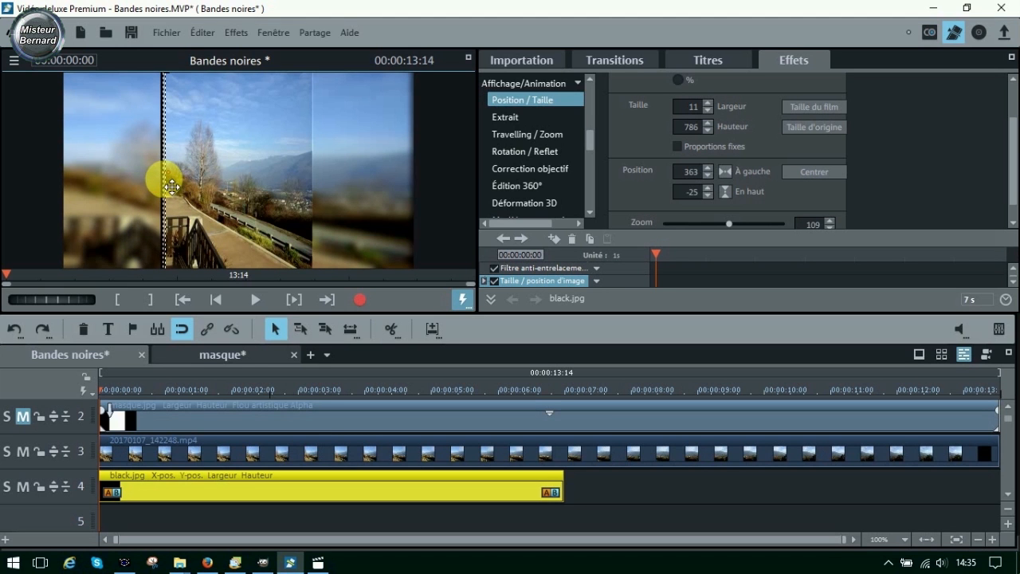
click(469, 59)
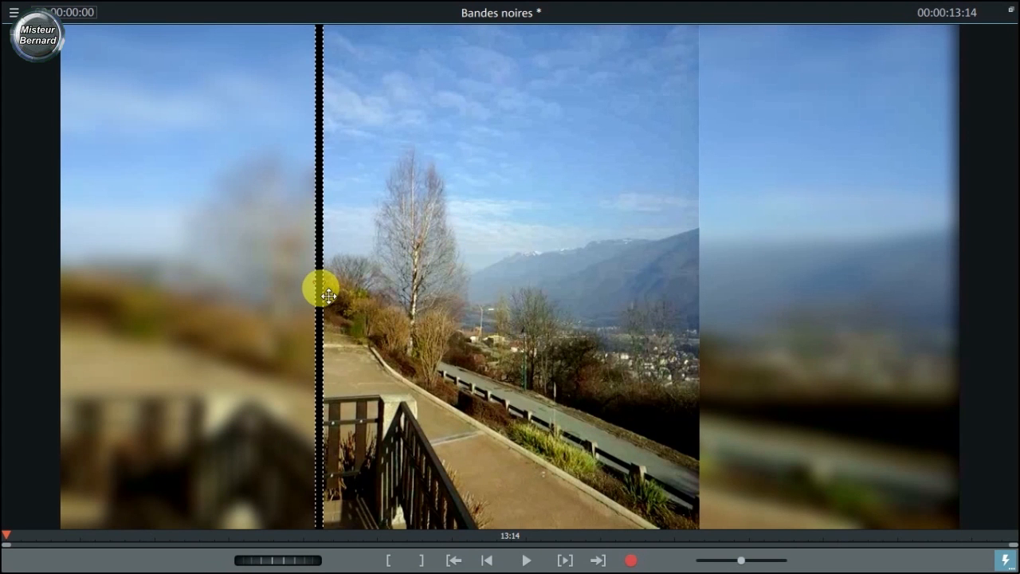
click(1010, 13)
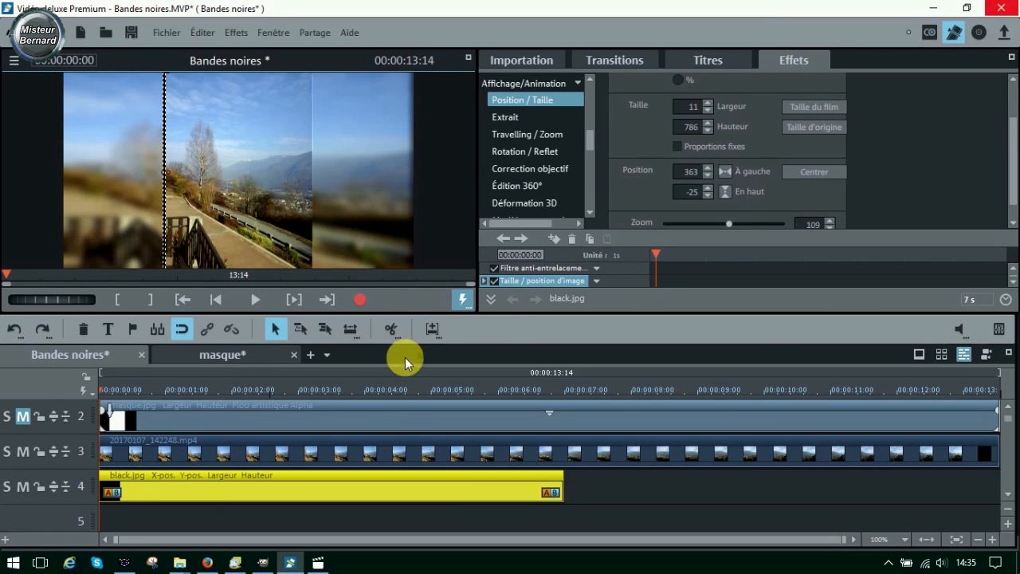
- Set the display duration of black.jpg on track 4 to 00:13:14
right_click(480, 487)
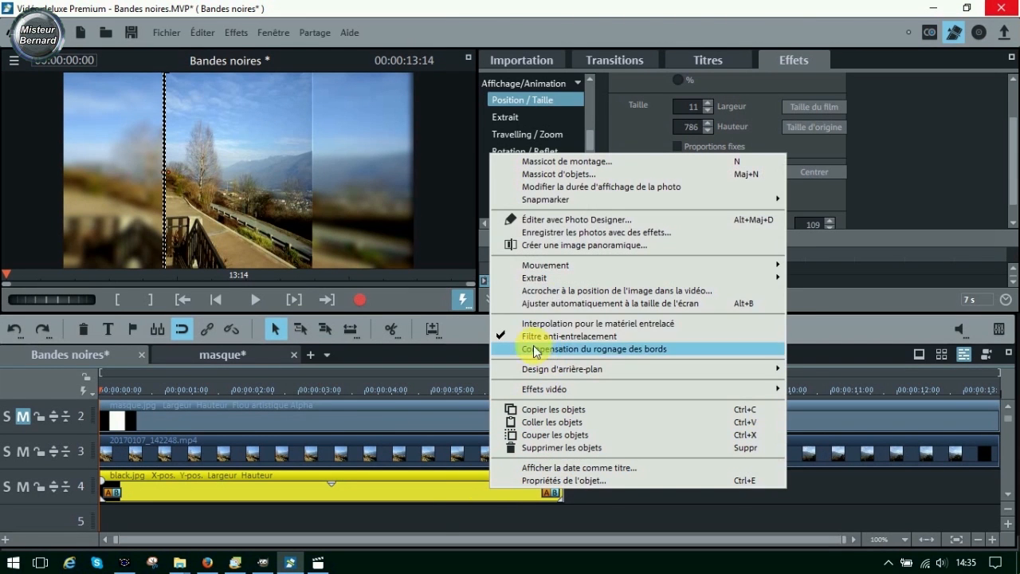
click(514, 188)
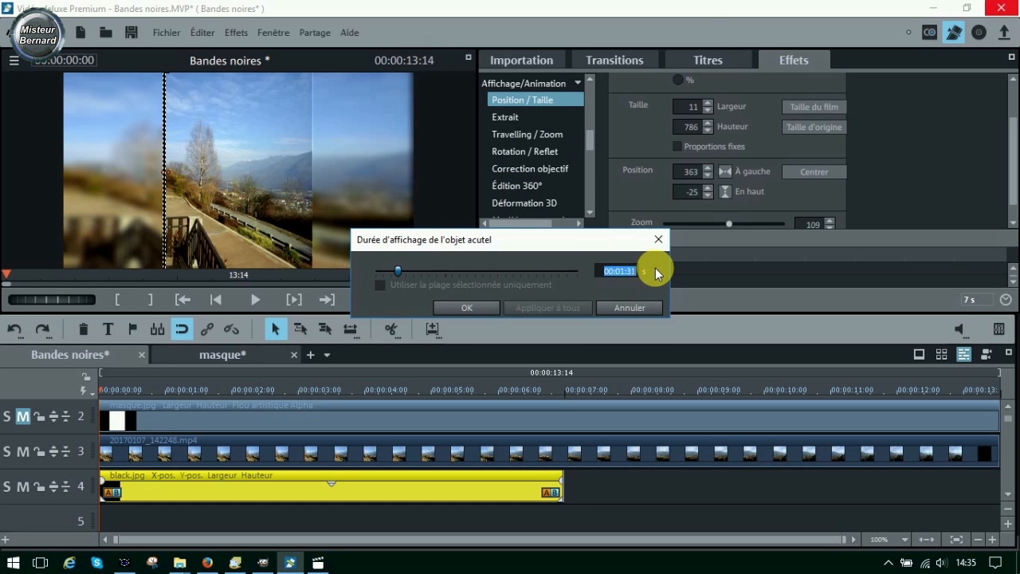
click(473, 310)
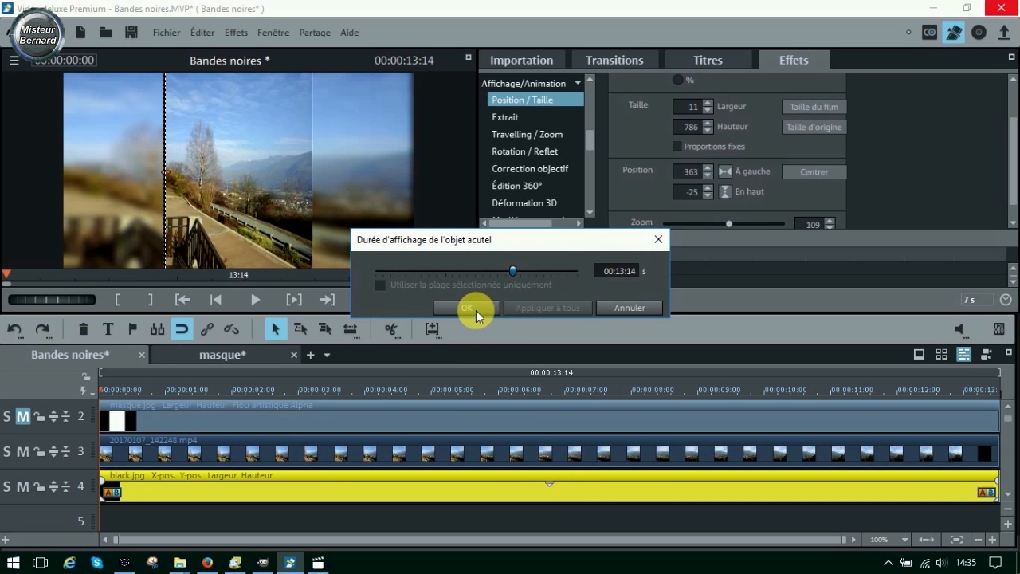
- Copy black.jpg from track 4 and paste it at the start of track 5
right_click(255, 495)
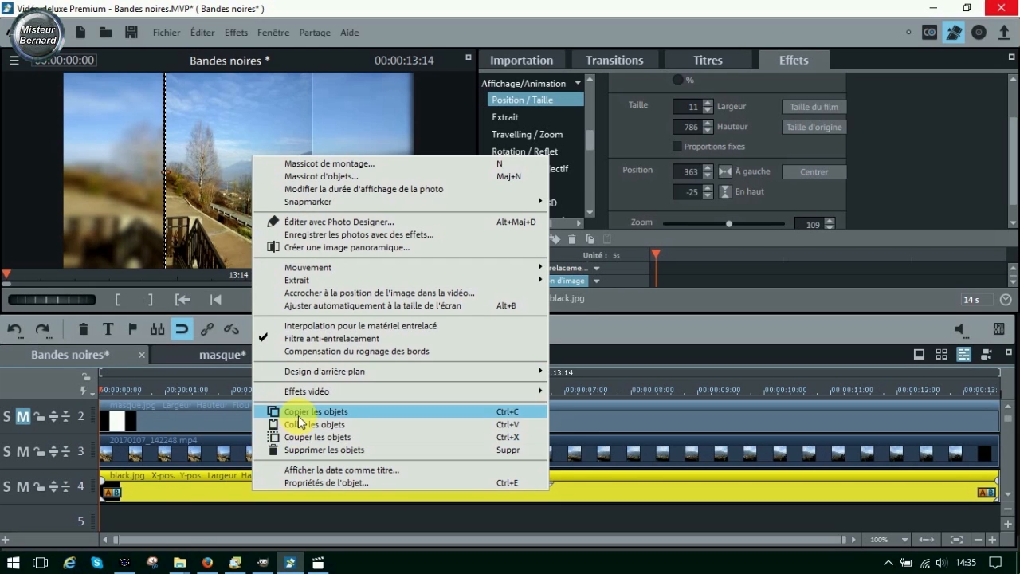
click(279, 411)
right_click(177, 522)
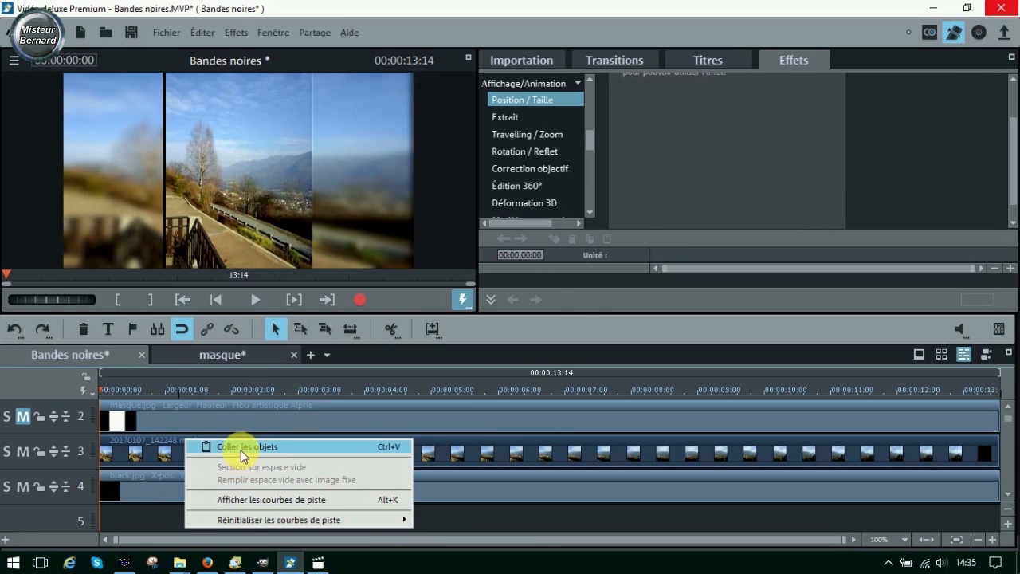
click(212, 384)
click(222, 478)
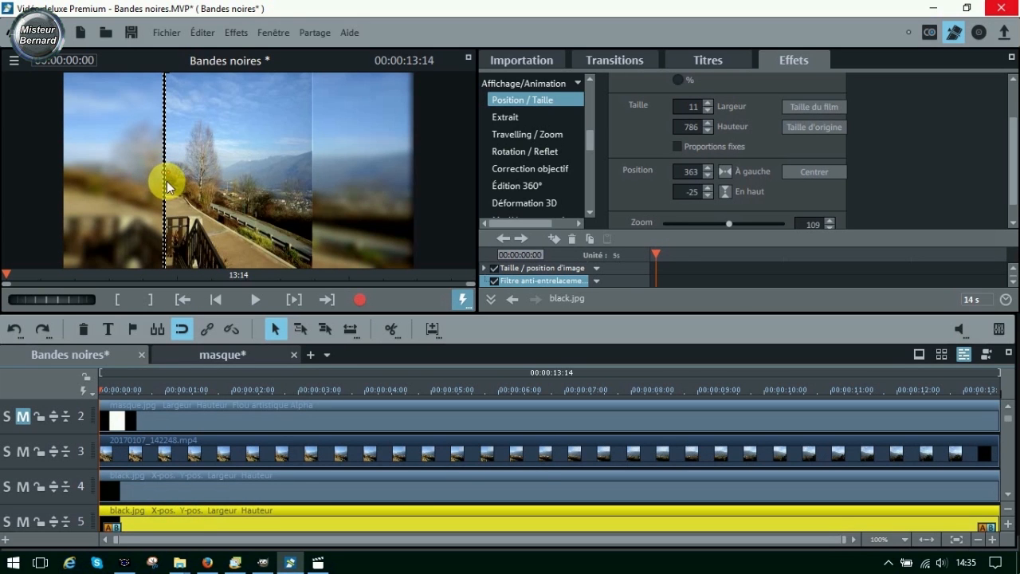
- Move the copied black strip onto the right seam, at about 908, -37, and check it in the enlarged preview
drag(173, 189, 322, 186)
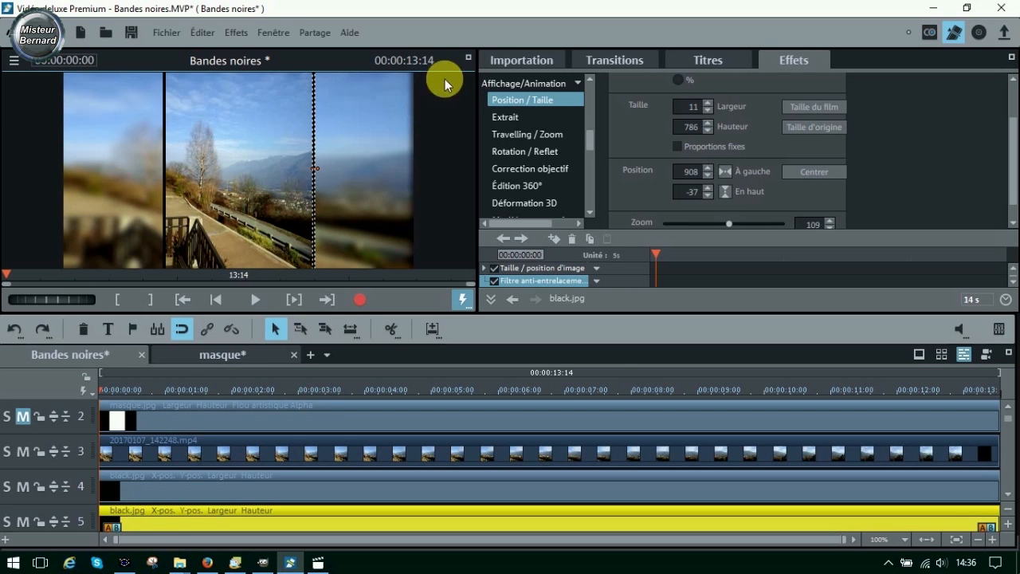
click(468, 59)
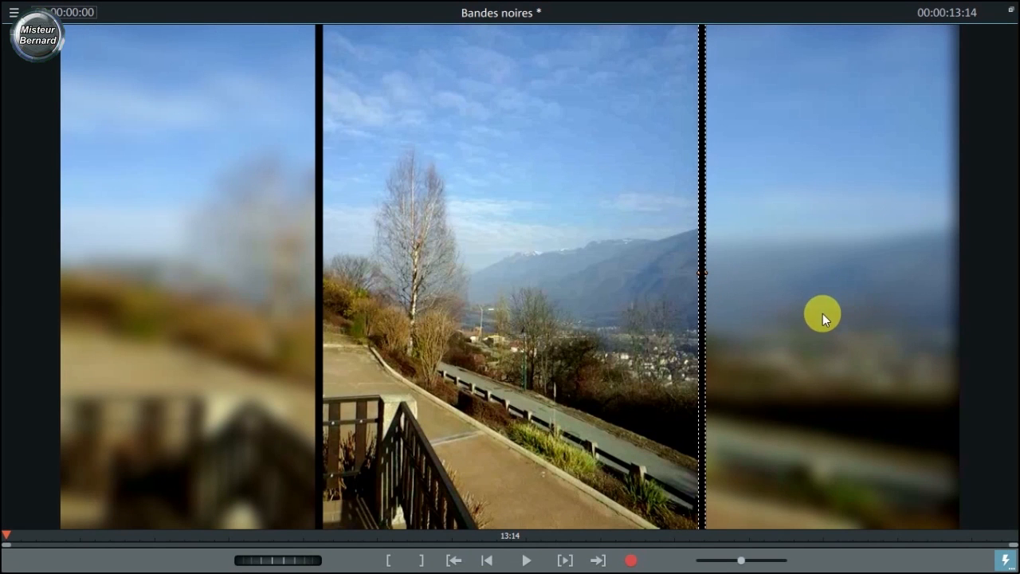
click(1010, 9)
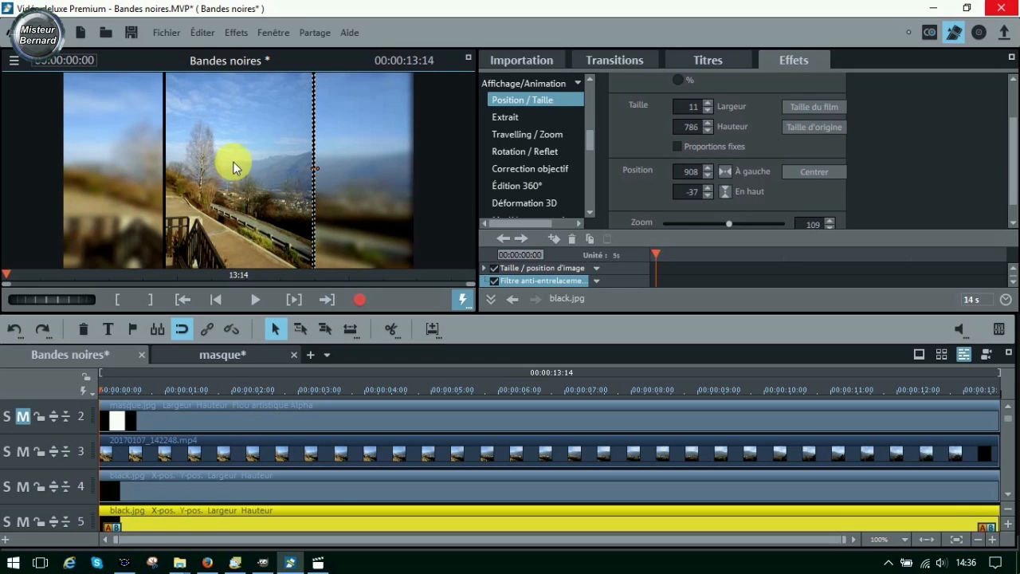
- Reduce the Largeur of the right black strip to 7 and check it in the enlarged preview
click(709, 111)
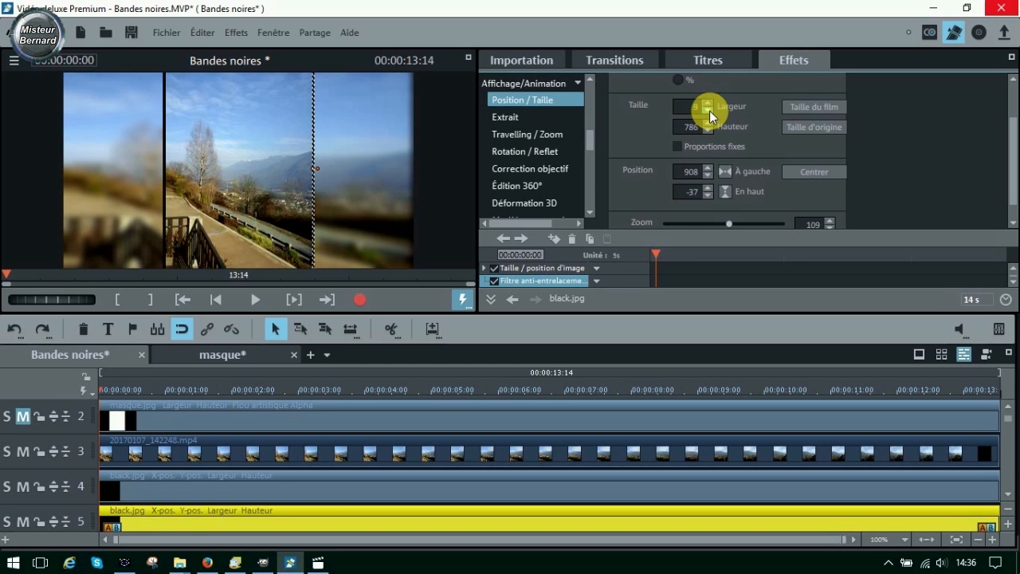
click(709, 110)
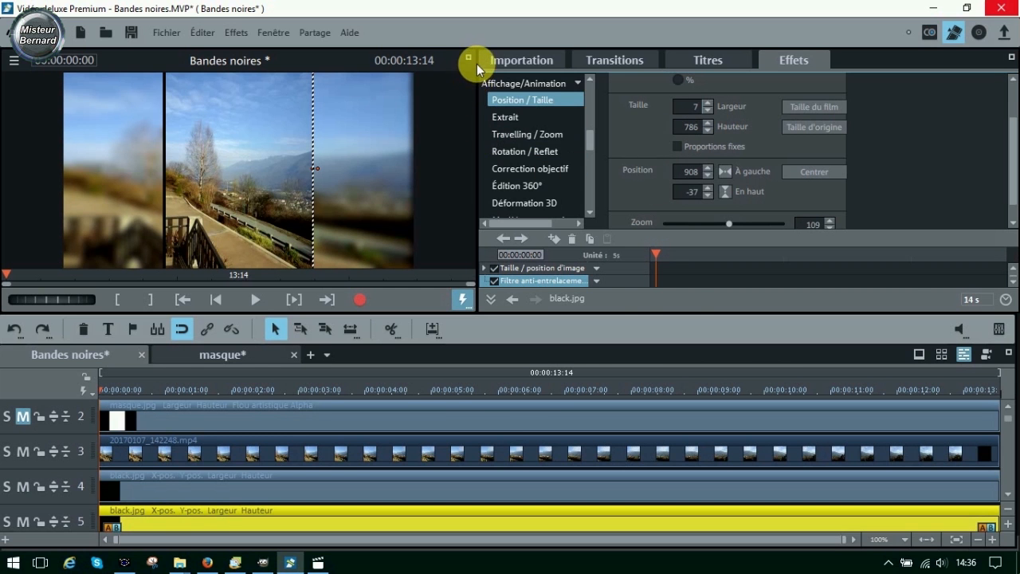
click(471, 57)
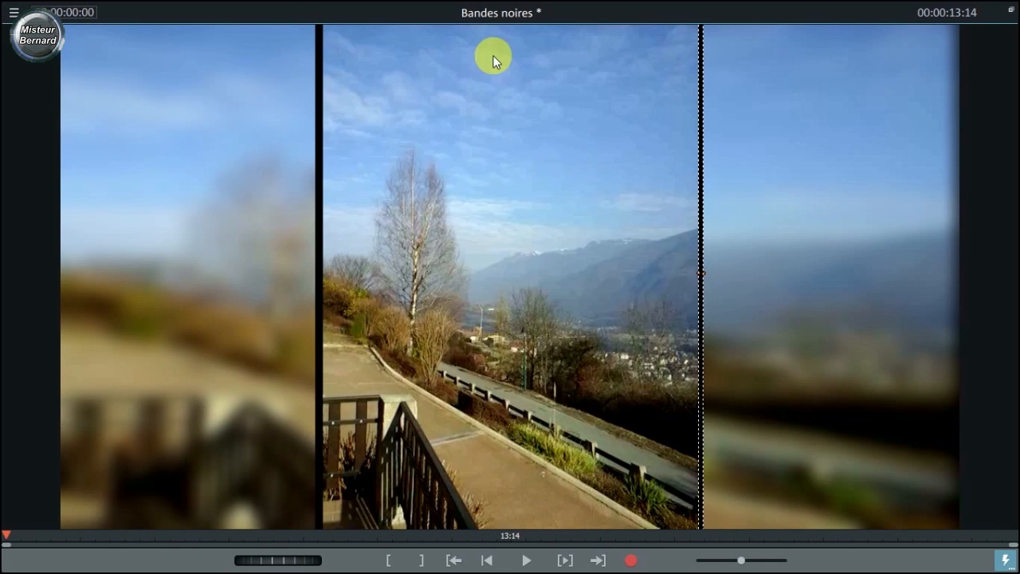
click(1010, 10)
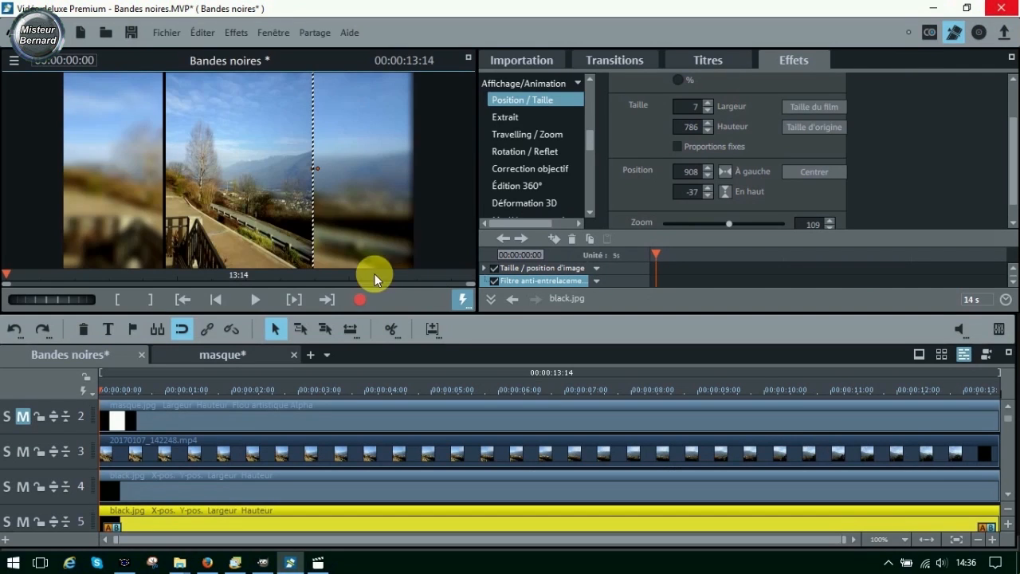
- Reduce the Largeur of the left black strip to about 8 and check both strips in the enlarged preview
click(163, 198)
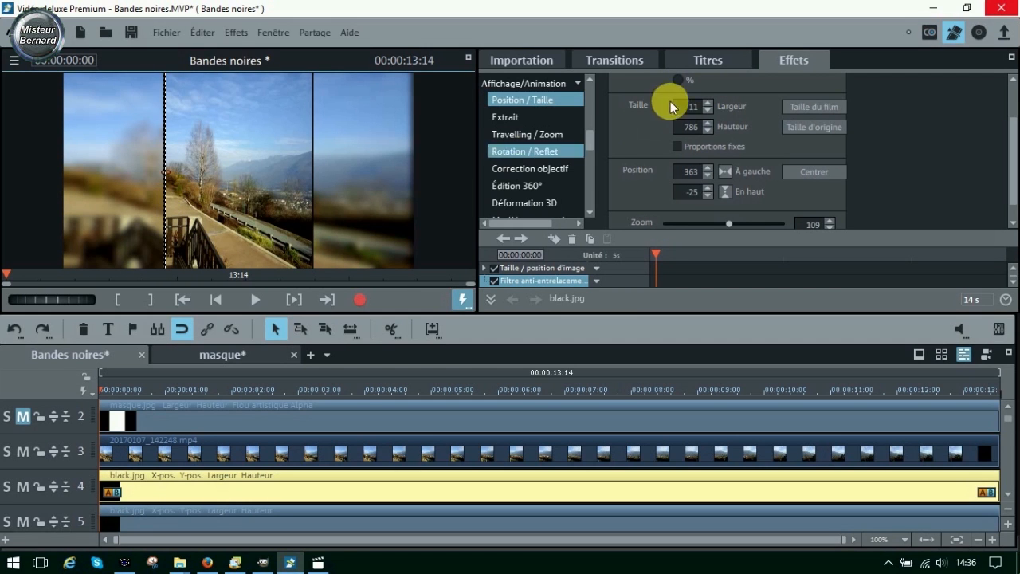
click(707, 109)
click(707, 109)
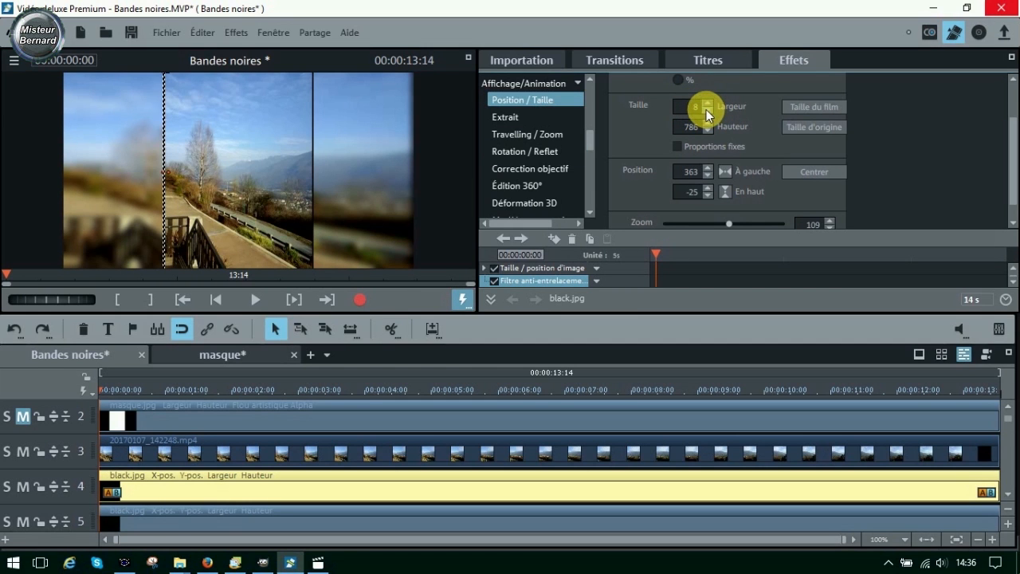
click(399, 180)
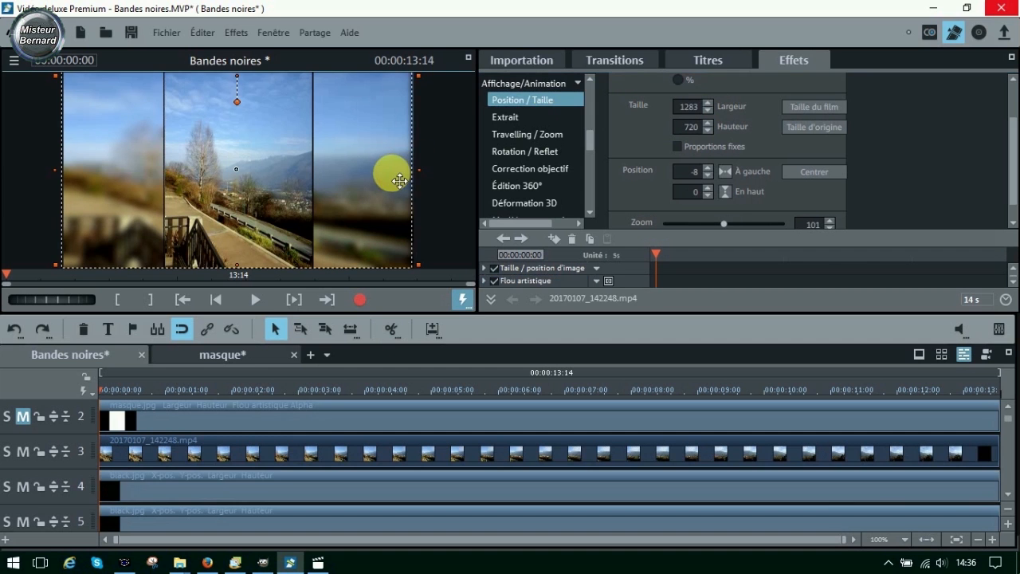
click(469, 58)
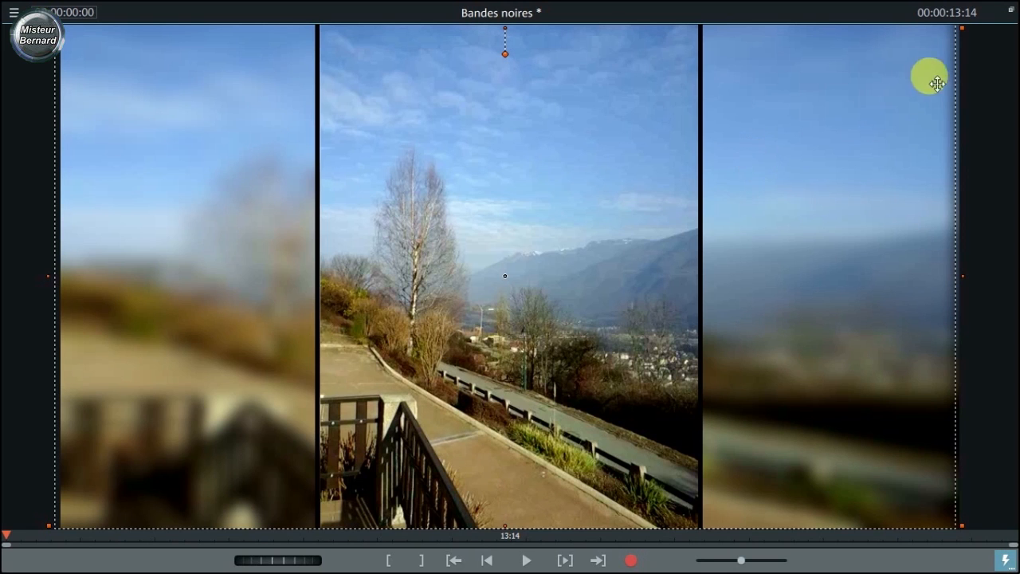
click(1010, 10)
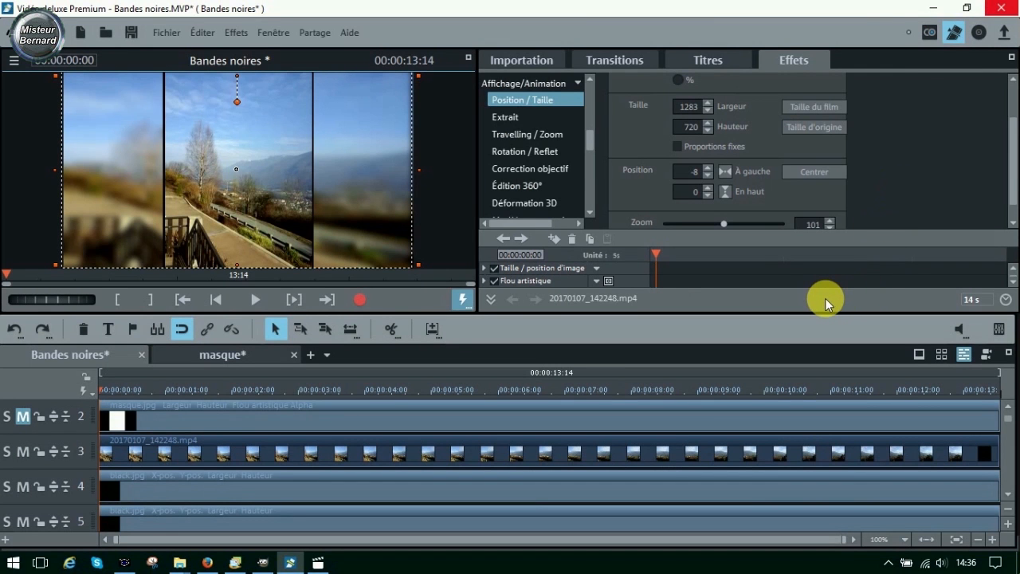